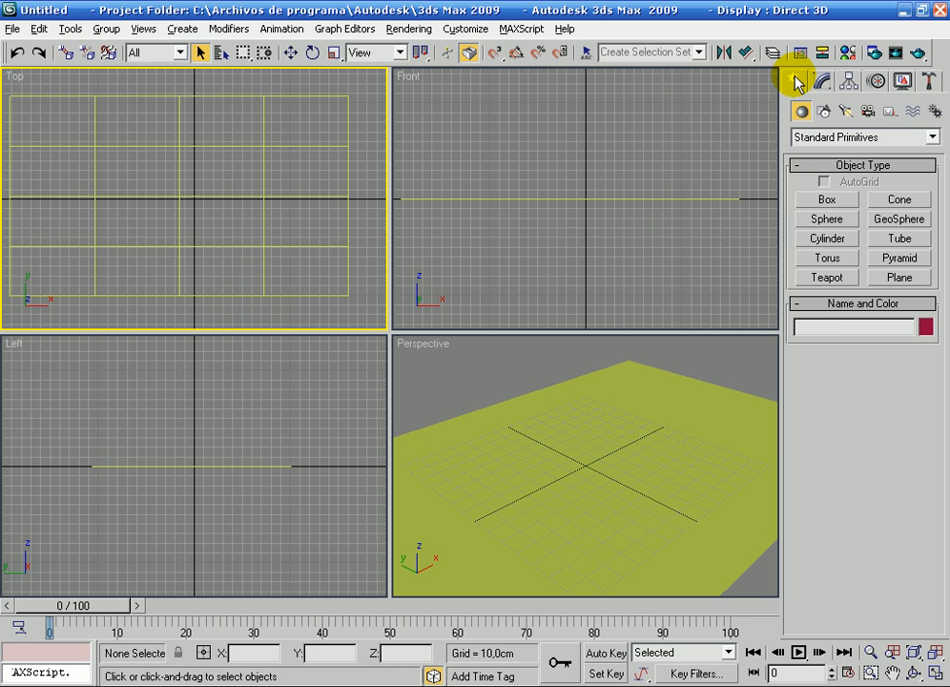
- Create a teapot near the lower-left corner of the ground plane in the Top view and fit all objects in the views
{"action": "left_click", "coordinate": [828, 277]}
{"action": "left_click_drag", "start_coordinate": [45, 266], "coordinate": [71, 258]}
{"action": "left_click", "coordinate": [127, 203]}
{"action": "right_click", "coordinate": [125, 205]}
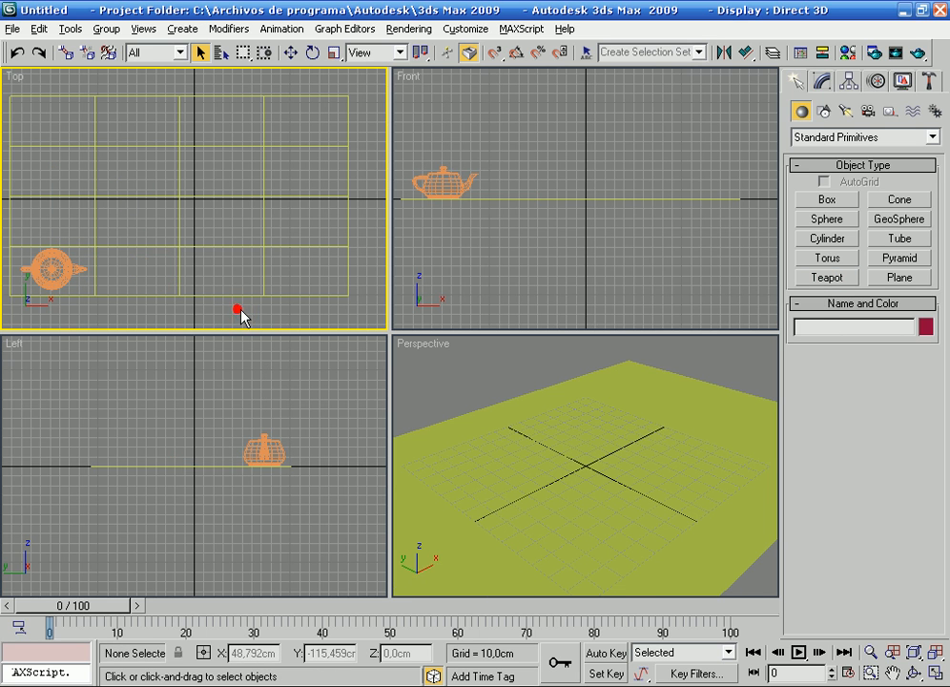
{"action": "key", "text": "z"}
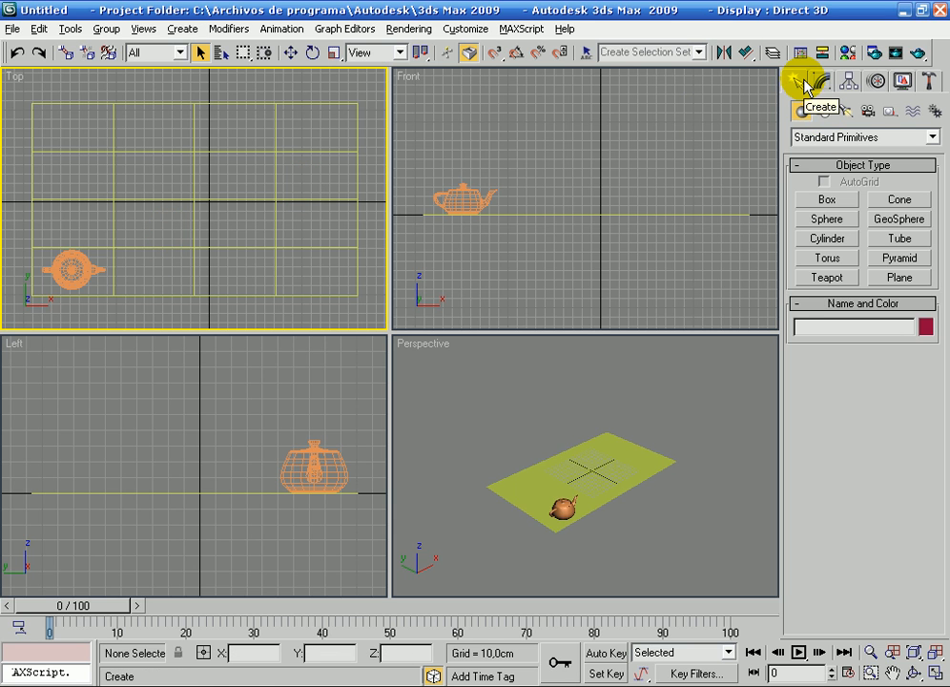
- Draw an open zigzag line in the Top view through about (-165, -30), (-66, 31), (42, -49) and (136, 31) cm
{"action": "left_click", "coordinate": [826, 113]}
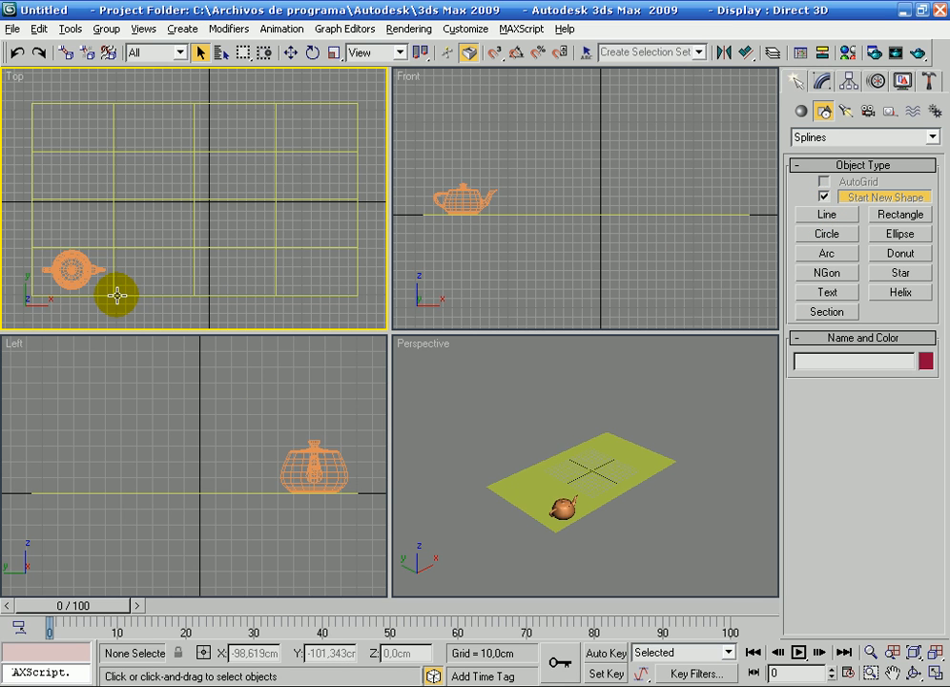
{"action": "left_click", "coordinate": [804, 216]}
{"action": "left_click", "coordinate": [57, 229]}
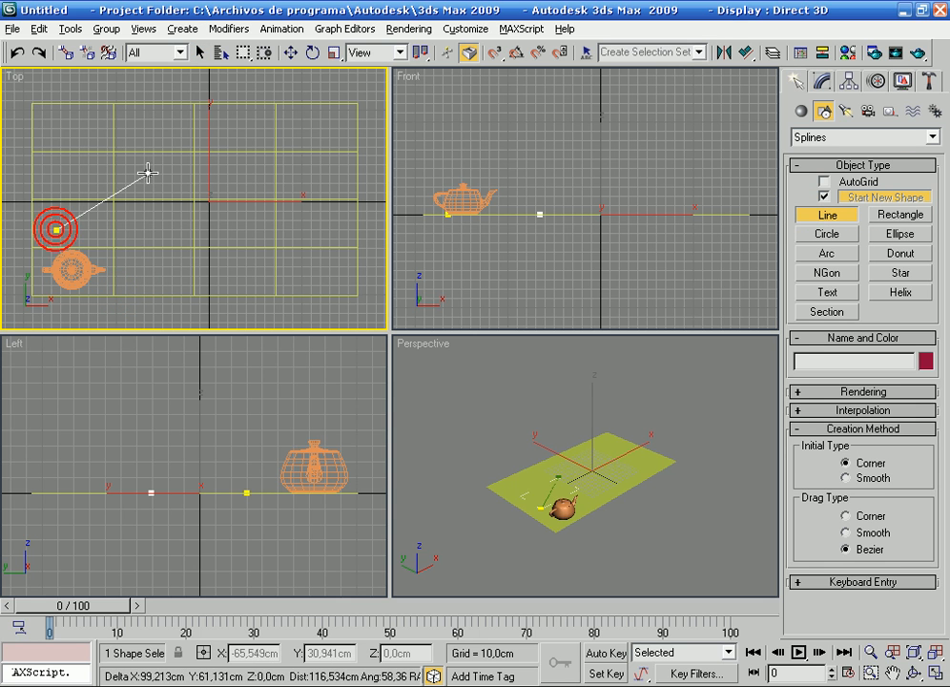
{"action": "left_click", "coordinate": [148, 172]}
{"action": "left_click", "coordinate": [247, 245]}
{"action": "left_click", "coordinate": [333, 175]}
{"action": "right_click", "coordinate": [337, 207]}
{"action": "right_click", "coordinate": [344, 242]}
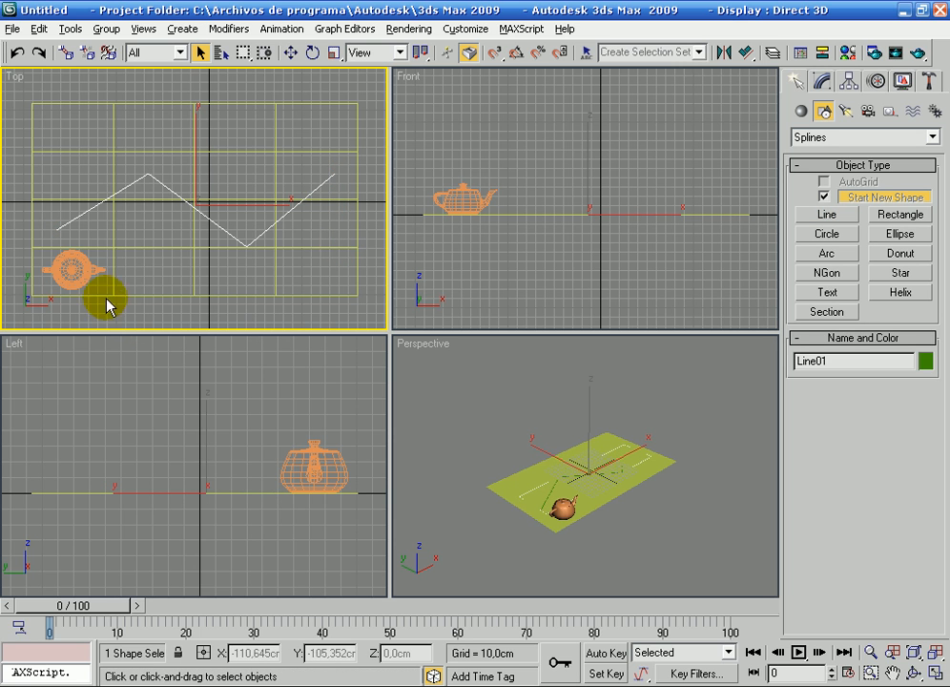
- Move the teapot freehand to about X -123 cm, Y -72 cm, then select the zigzag line
{"action": "left_click", "coordinate": [72, 276]}
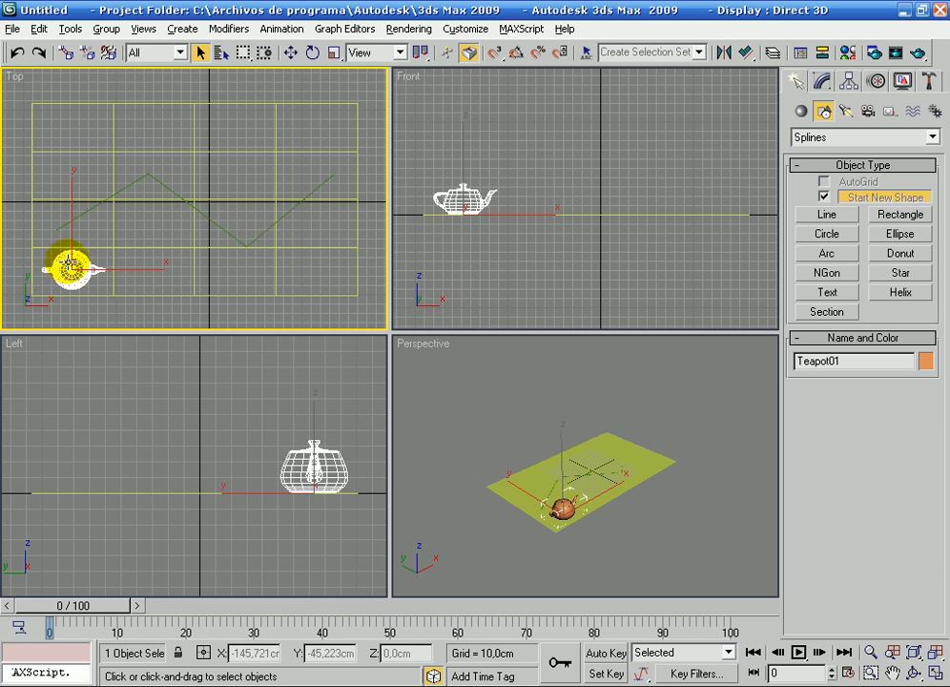
{"action": "left_click", "coordinate": [284, 52]}
{"action": "left_click_drag", "start_coordinate": [87, 243], "coordinate": [88, 276]}
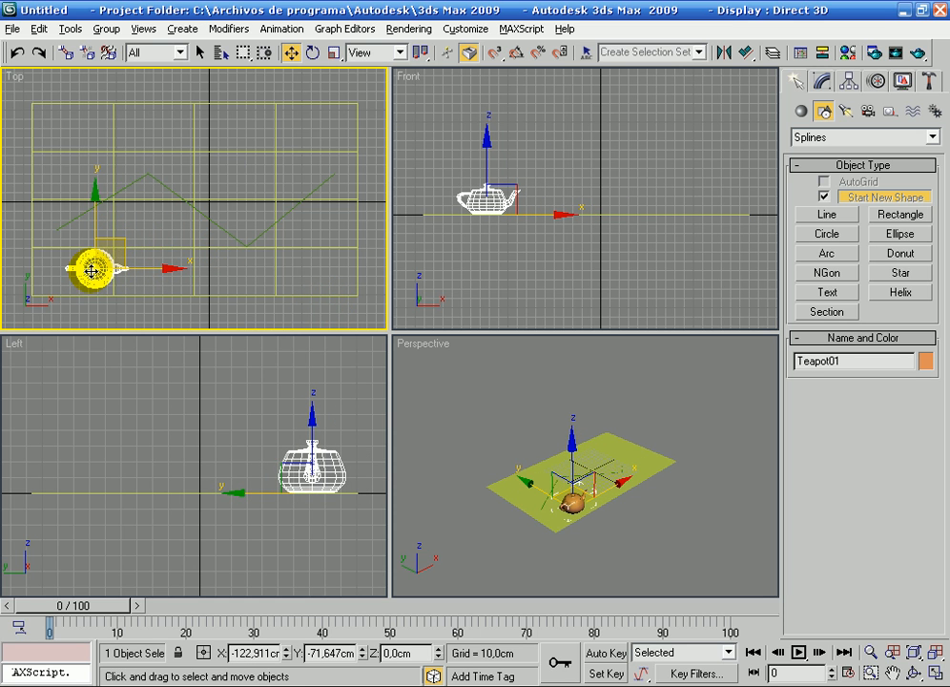
{"action": "left_click", "coordinate": [164, 189]}
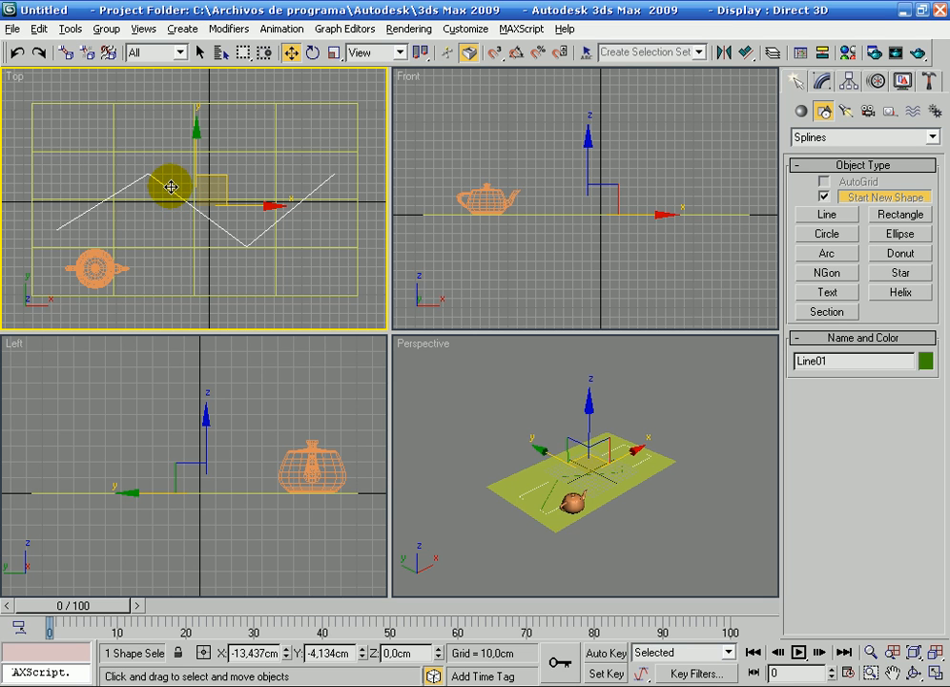
- Assign a Path Constraint controller to the teapot's position
{"action": "left_click", "coordinate": [90, 270]}
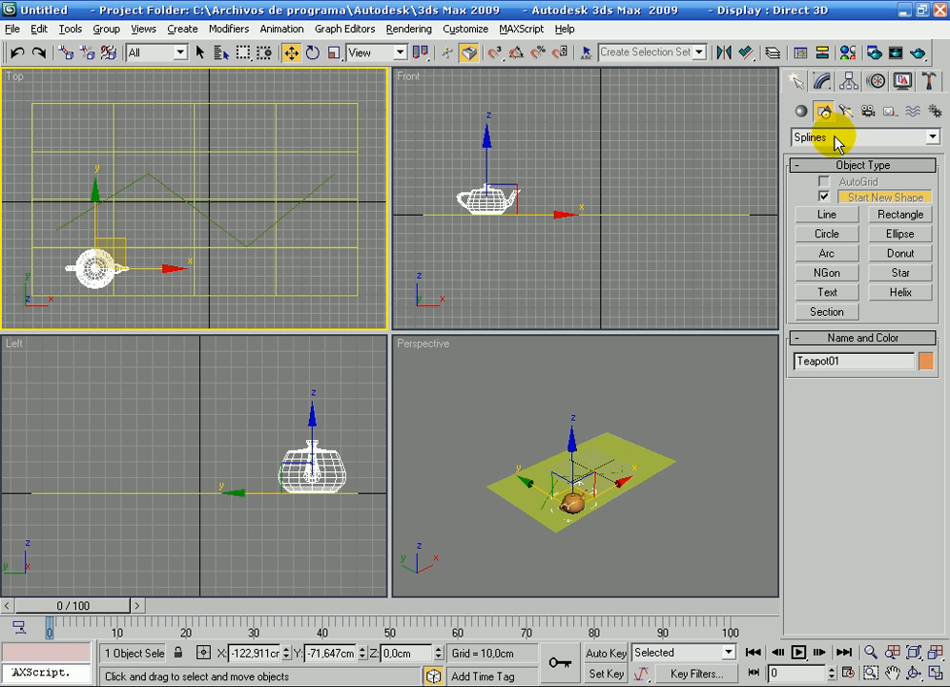
{"action": "left_click", "coordinate": [877, 82]}
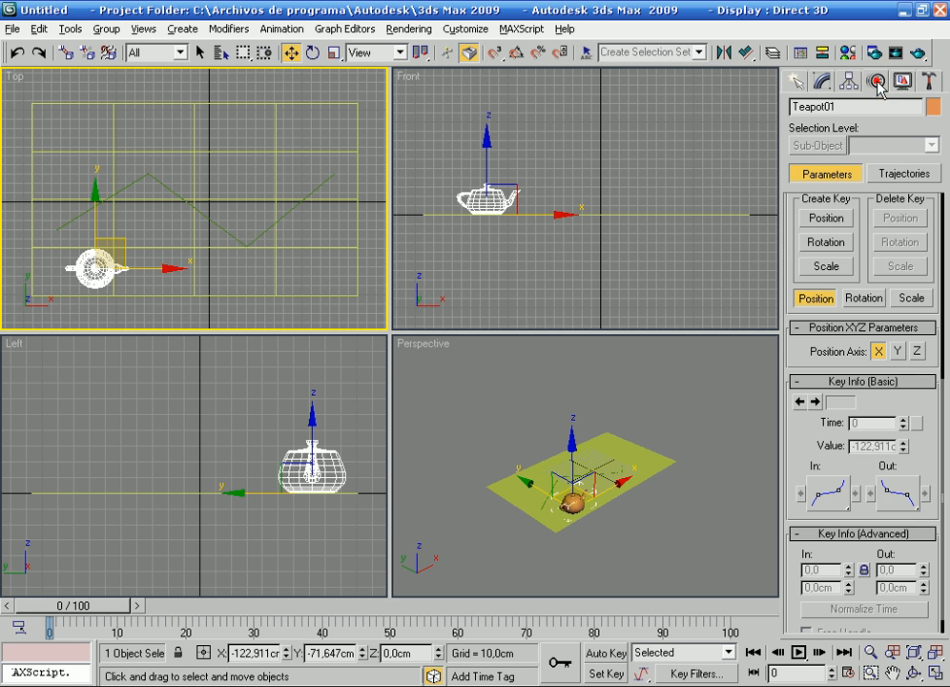
{"action": "left_click", "coordinate": [794, 205]}
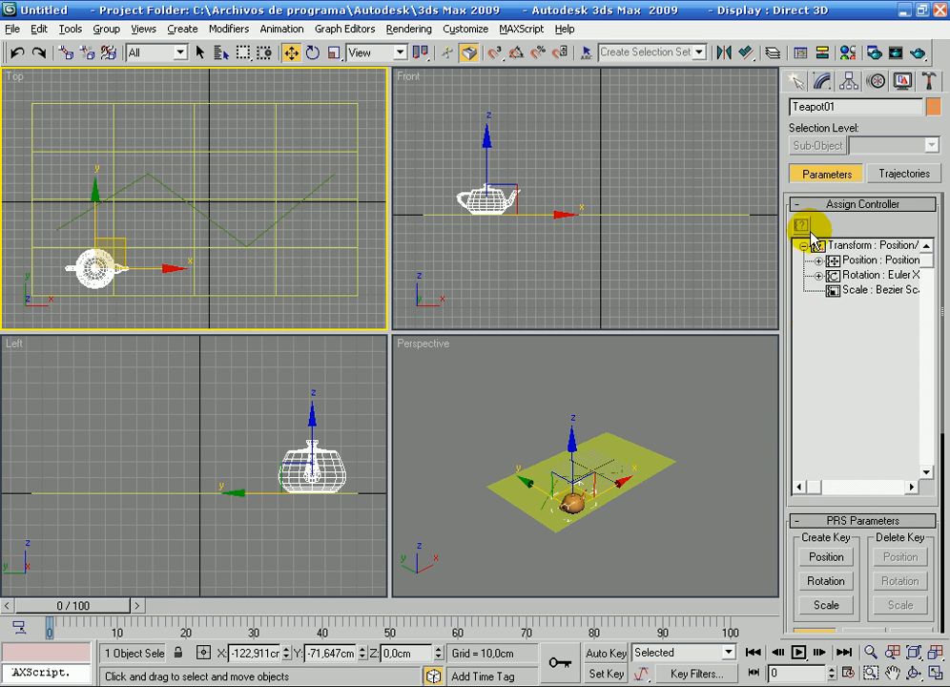
{"action": "left_click", "coordinate": [795, 204]}
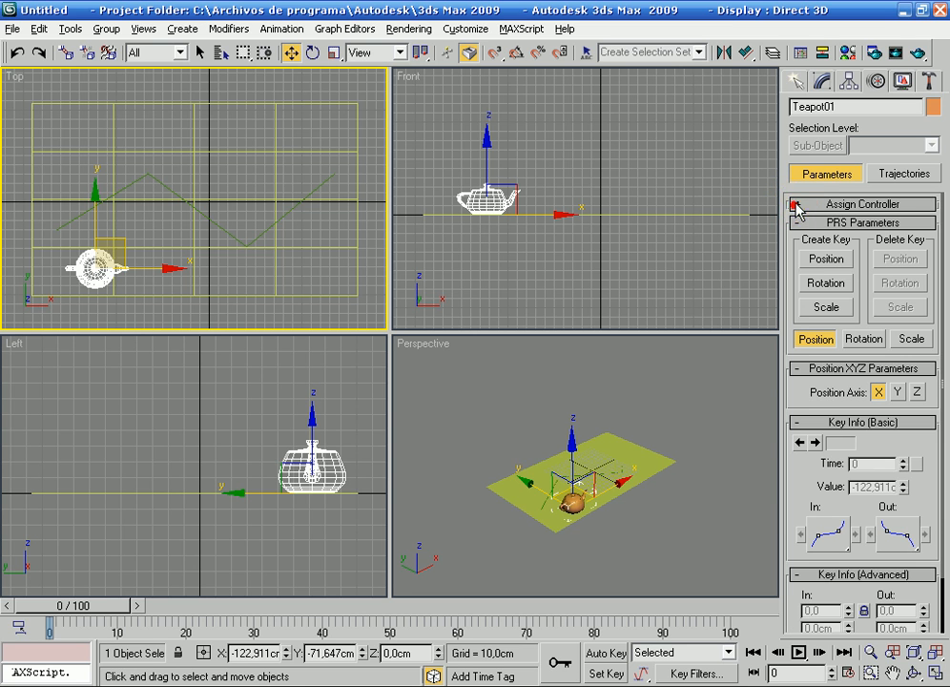
{"action": "left_click", "coordinate": [799, 205]}
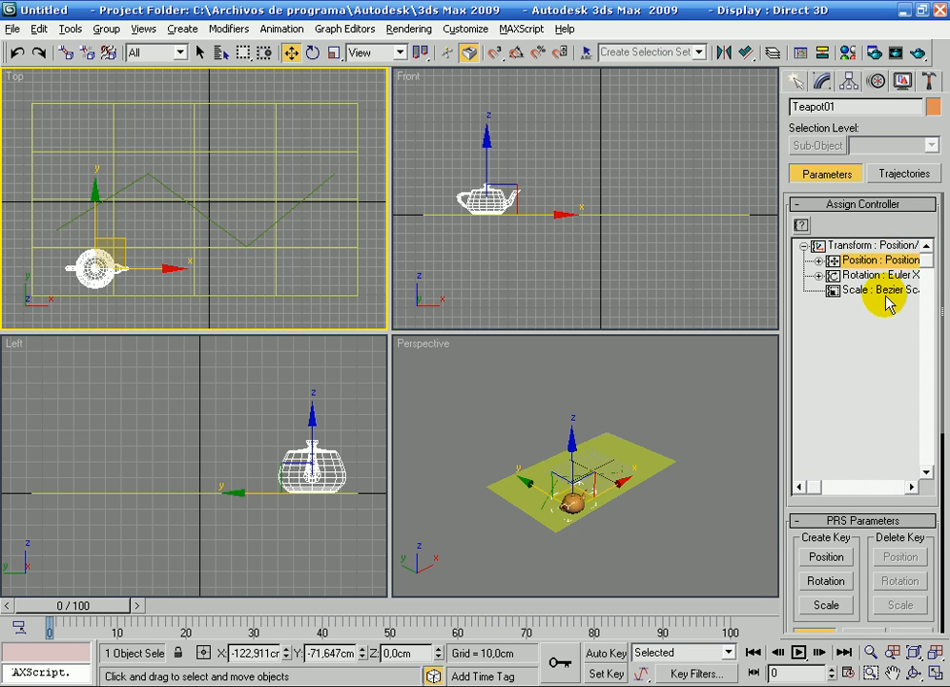
{"action": "left_click", "coordinate": [799, 227]}
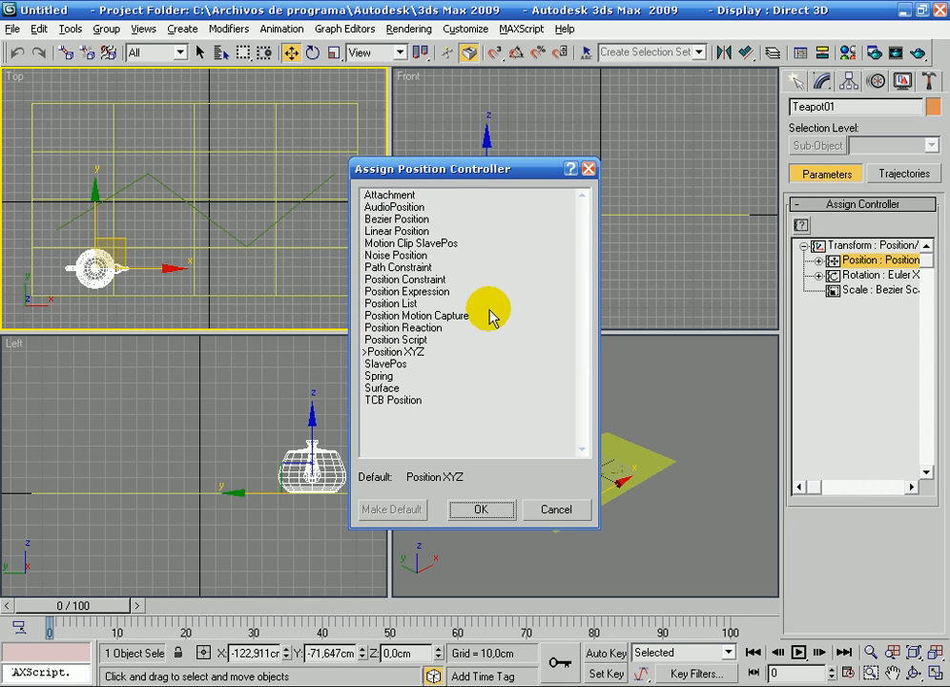
{"action": "left_click", "coordinate": [398, 269]}
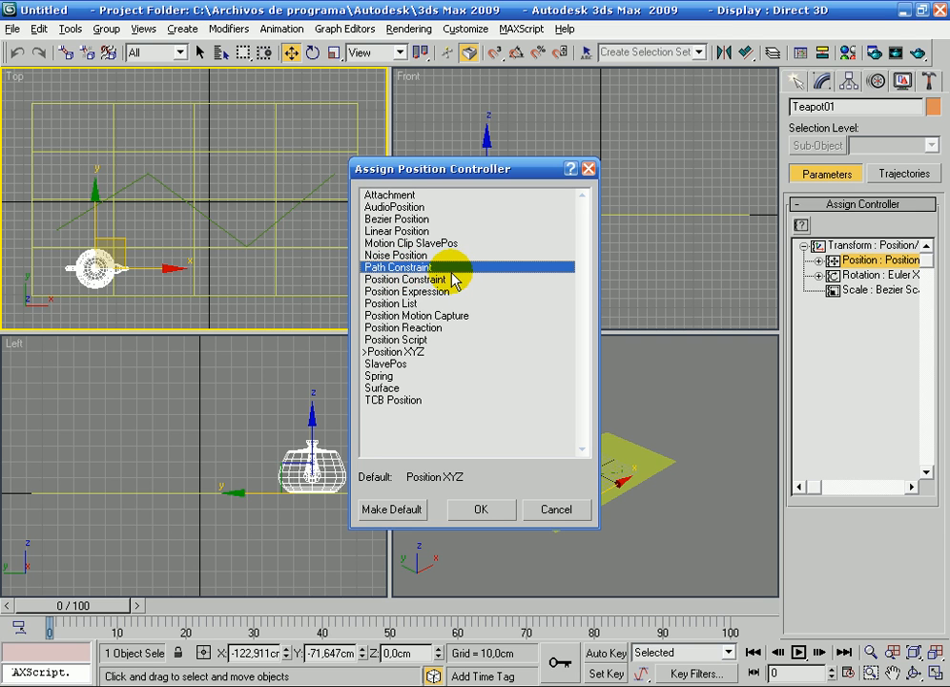
{"action": "left_click", "coordinate": [486, 508]}
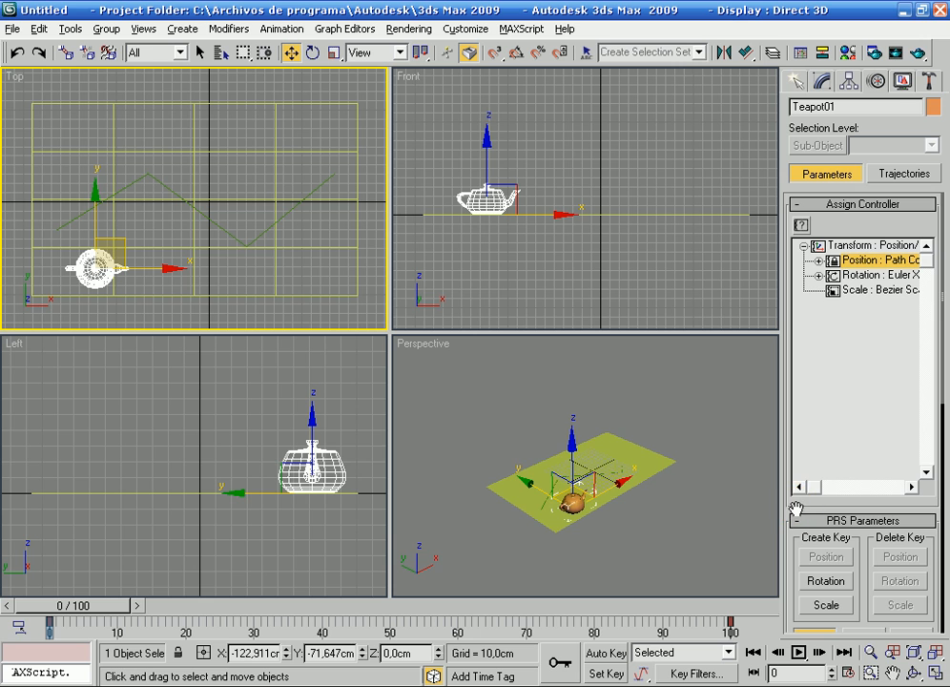
- Add the zigzag line as the path target of the teapot's Path Constraint
{"action": "left_click_drag", "start_coordinate": [794, 499], "coordinate": [783, 134]}
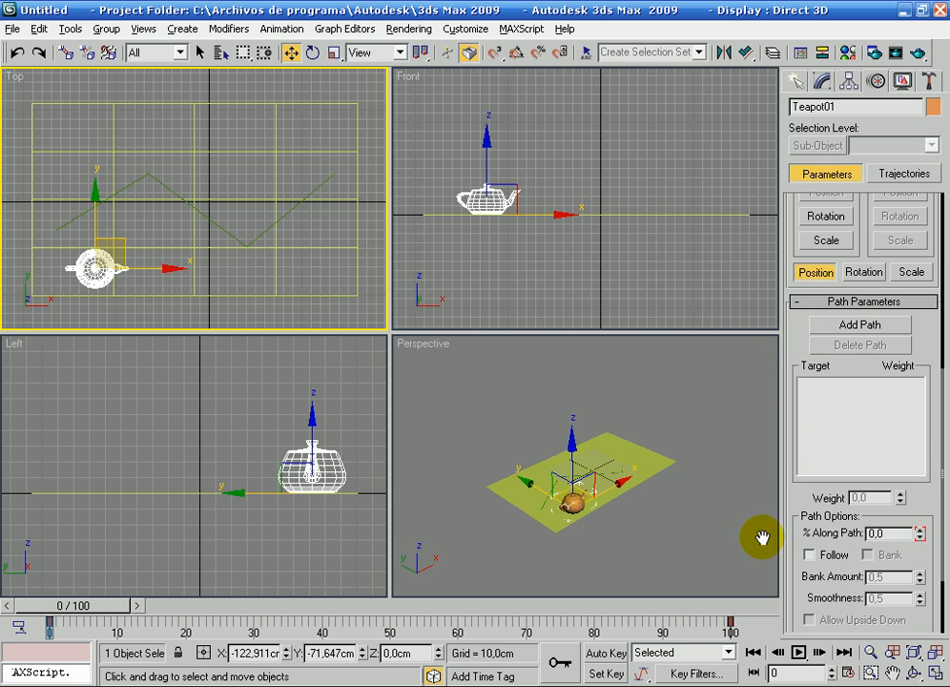
{"action": "scroll", "coordinate": [793, 363], "scroll_direction": "down", "scroll_amount": 3}
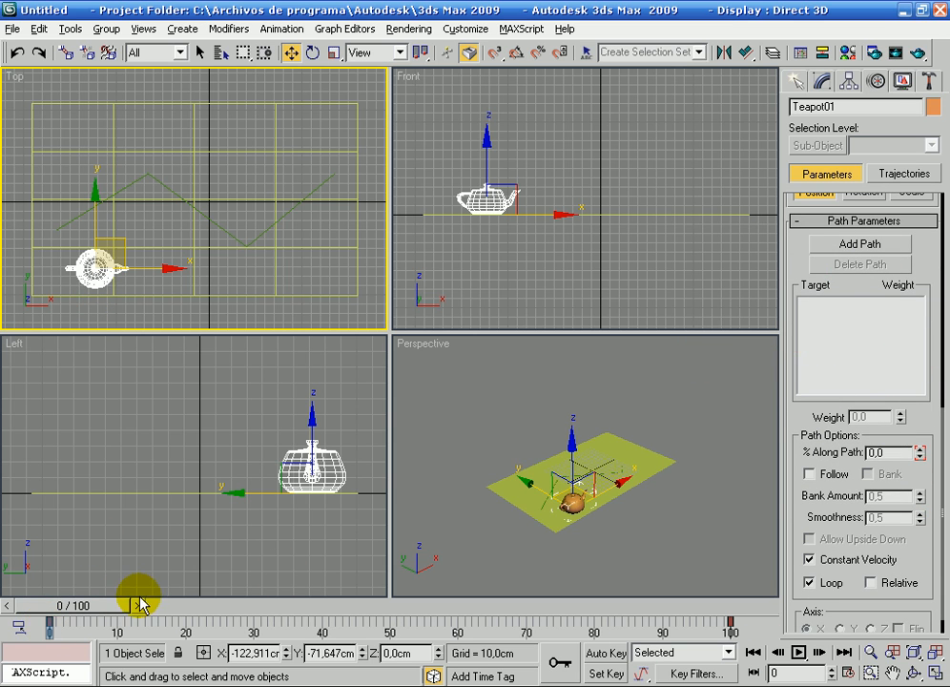
{"action": "left_click_drag", "start_coordinate": [106, 604], "coordinate": [48, 625]}
{"action": "key", "text": "w"}
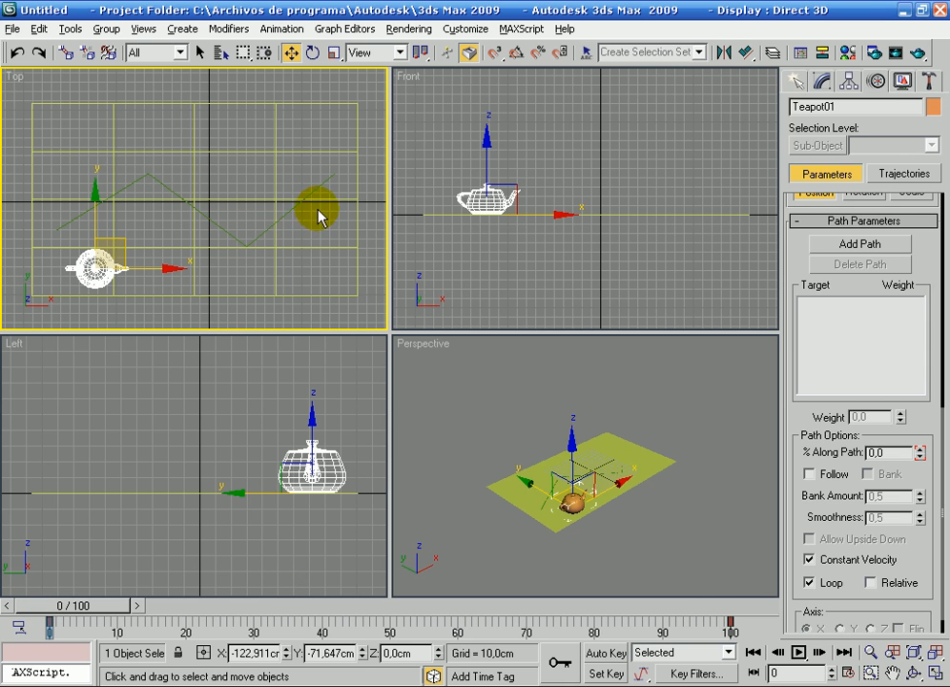
{"action": "left_click", "coordinate": [855, 248]}
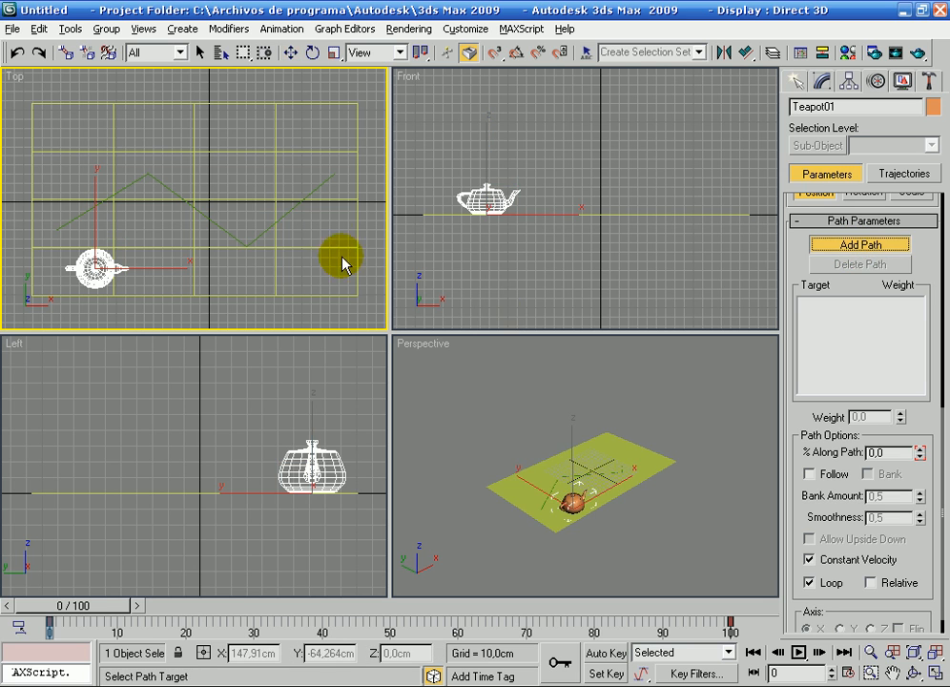
{"action": "left_click", "coordinate": [262, 229]}
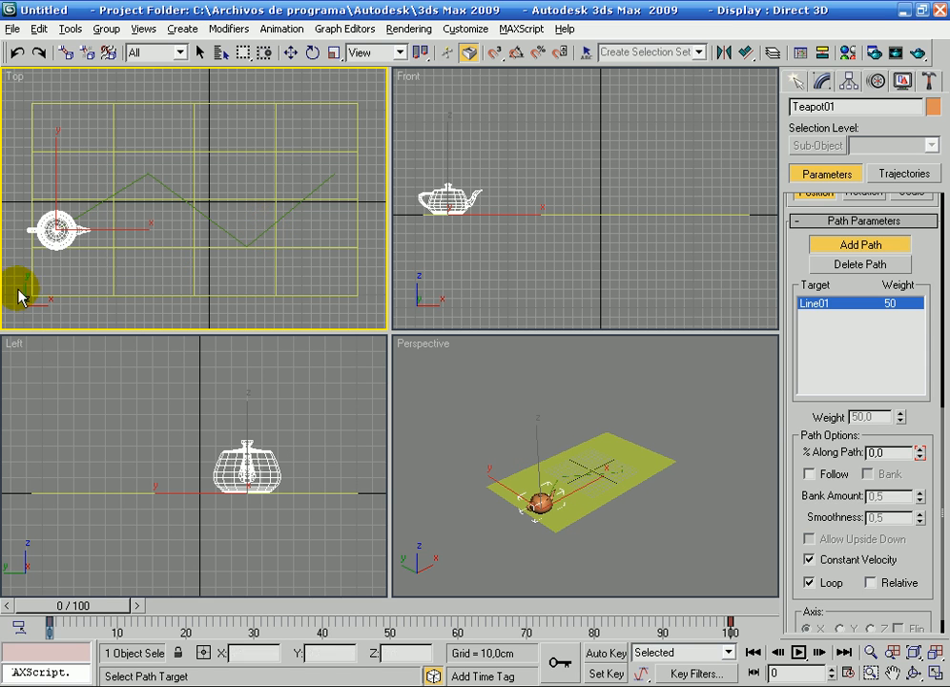
- Scrub the animation to frame 100 to preview the teapot travelling along the line
{"action": "left_click", "coordinate": [798, 82]}
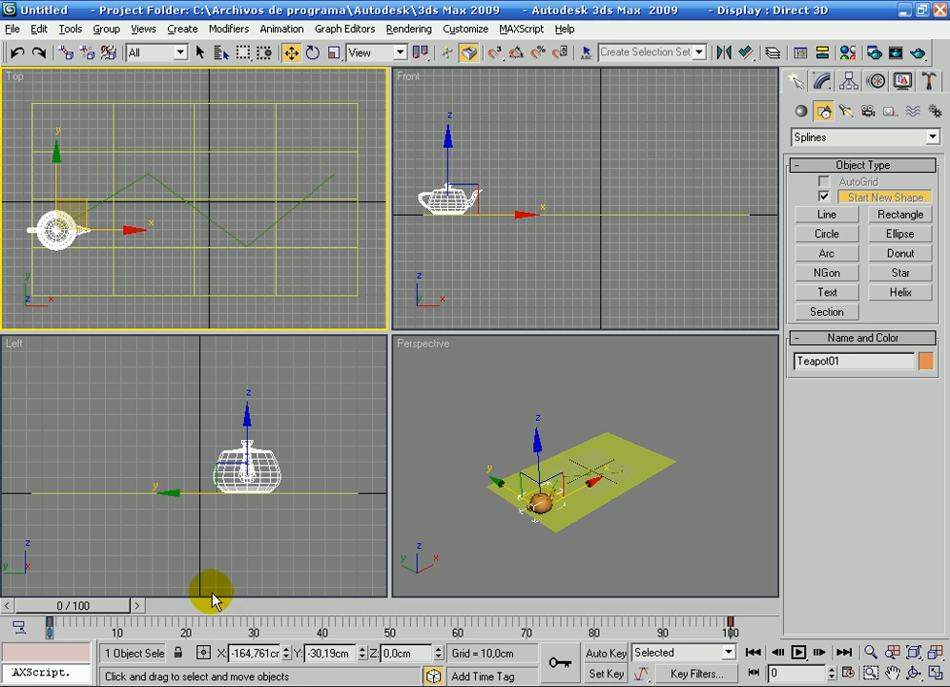
{"action": "left_click_drag", "start_coordinate": [67, 610], "coordinate": [753, 625]}
{"action": "key", "text": "w"}
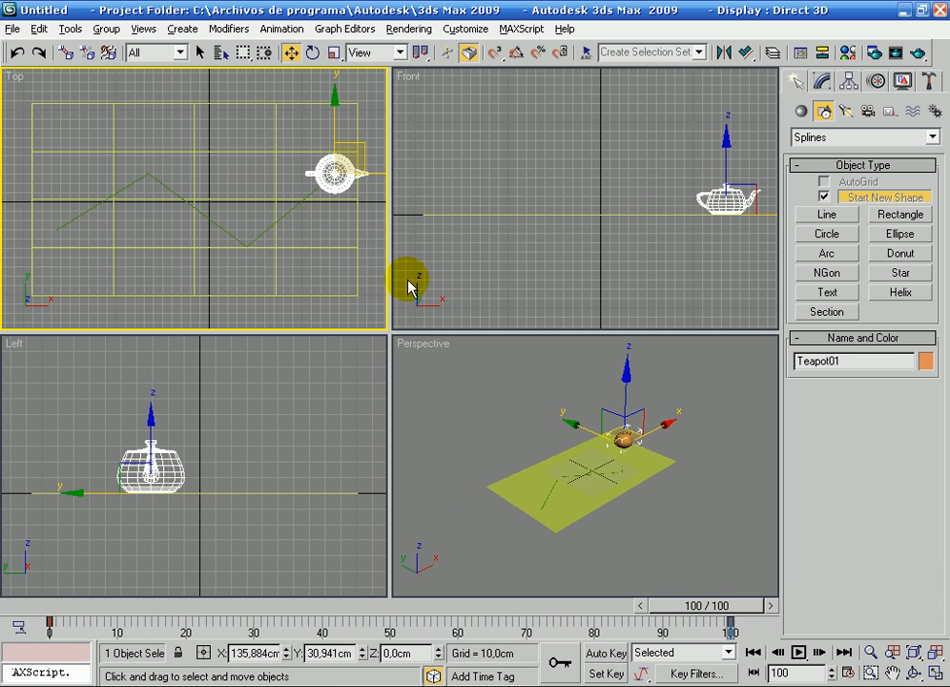
- Change the zigzag line's object color to the pale yellow-green of the 3ds Max palette and deselect it
{"action": "left_click", "coordinate": [251, 238]}
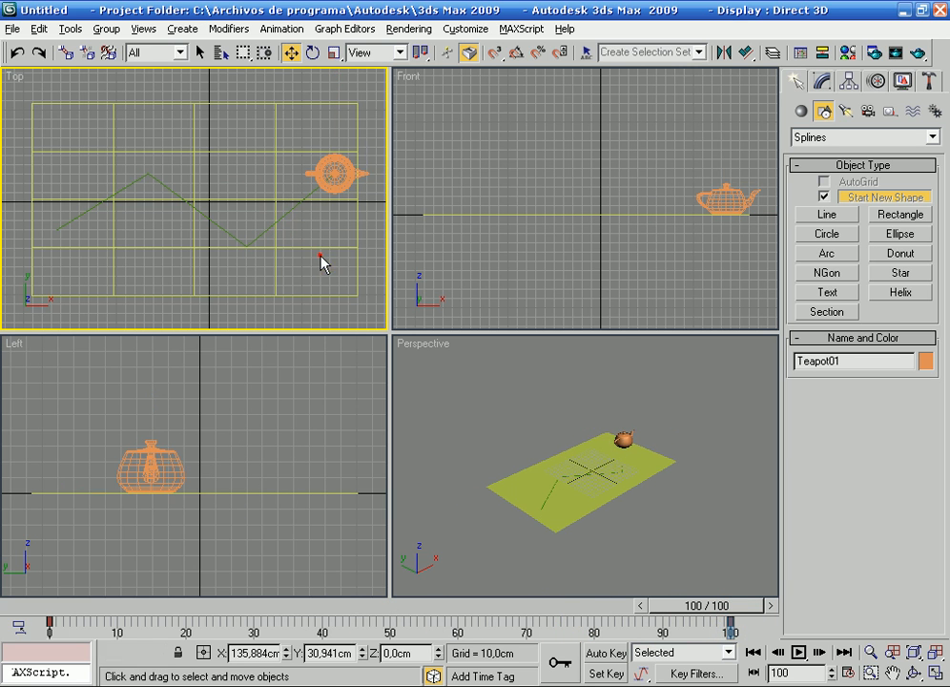
{"action": "left_click", "coordinate": [926, 361]}
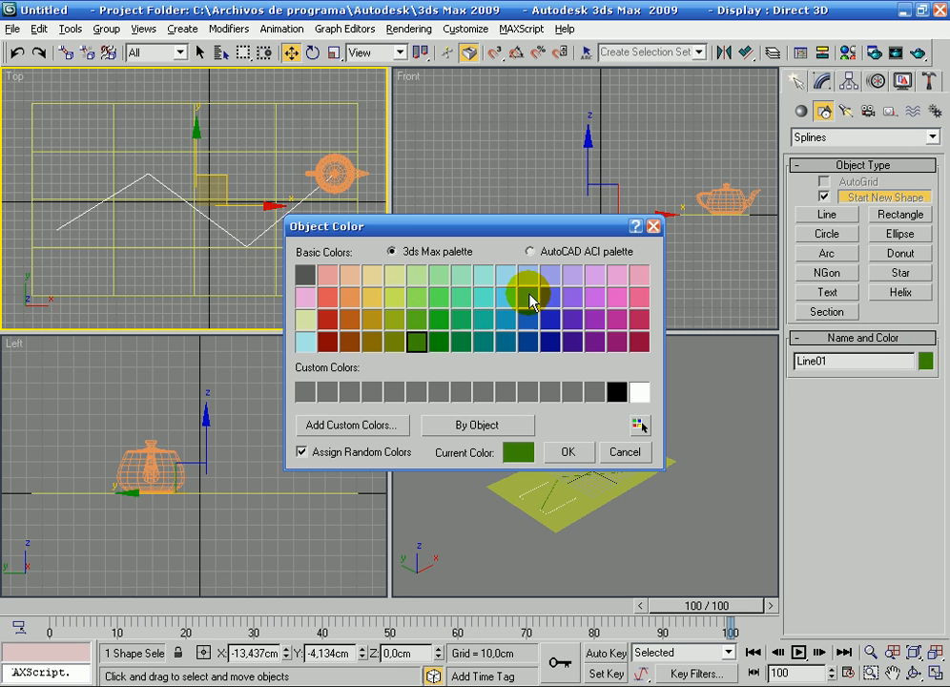
{"action": "left_click", "coordinate": [617, 276]}
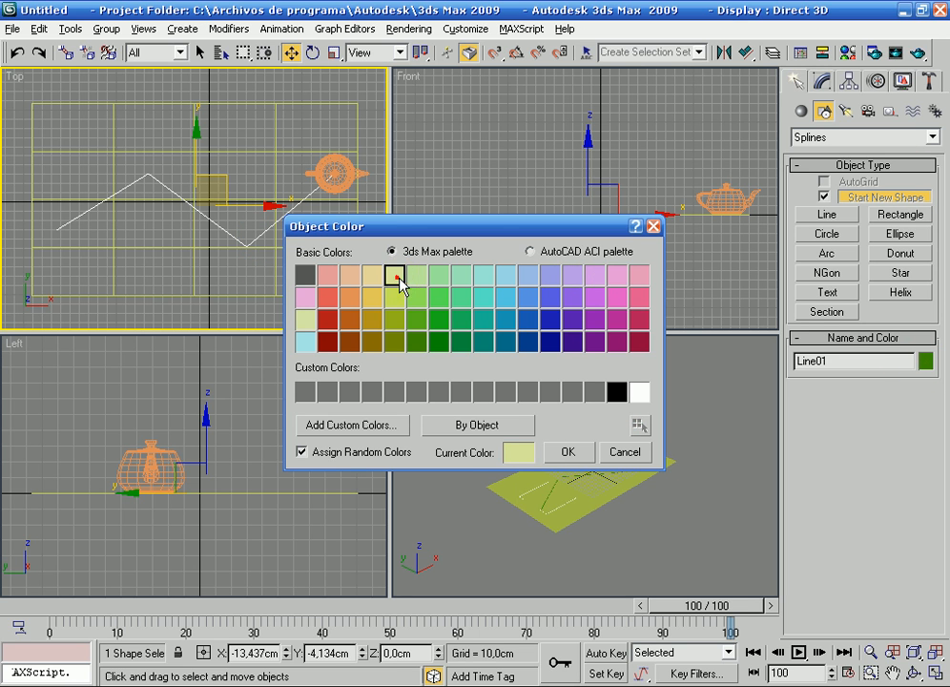
{"action": "left_click", "coordinate": [566, 453]}
{"action": "left_click", "coordinate": [312, 251]}
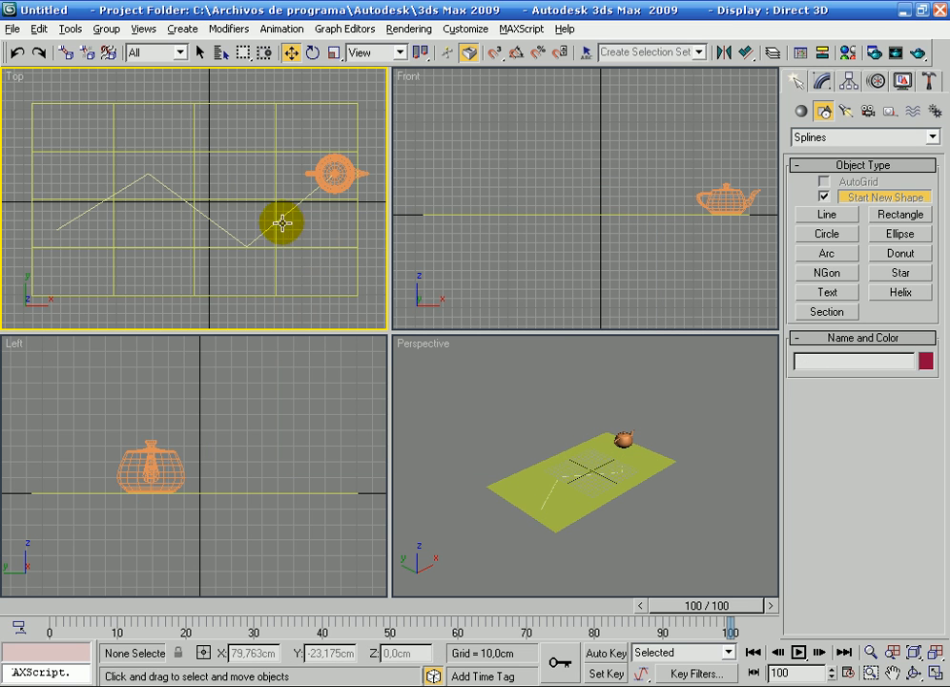
- Convert all four vertices of the zigzag line from Corner to Bezier
{"action": "left_click", "coordinate": [287, 215]}
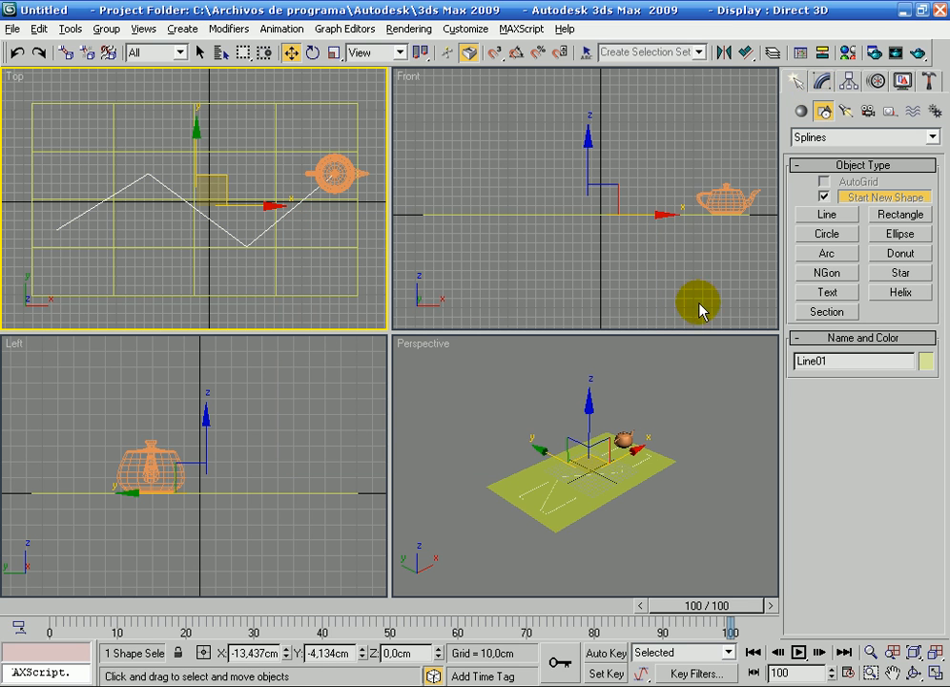
{"action": "left_click", "coordinate": [822, 81]}
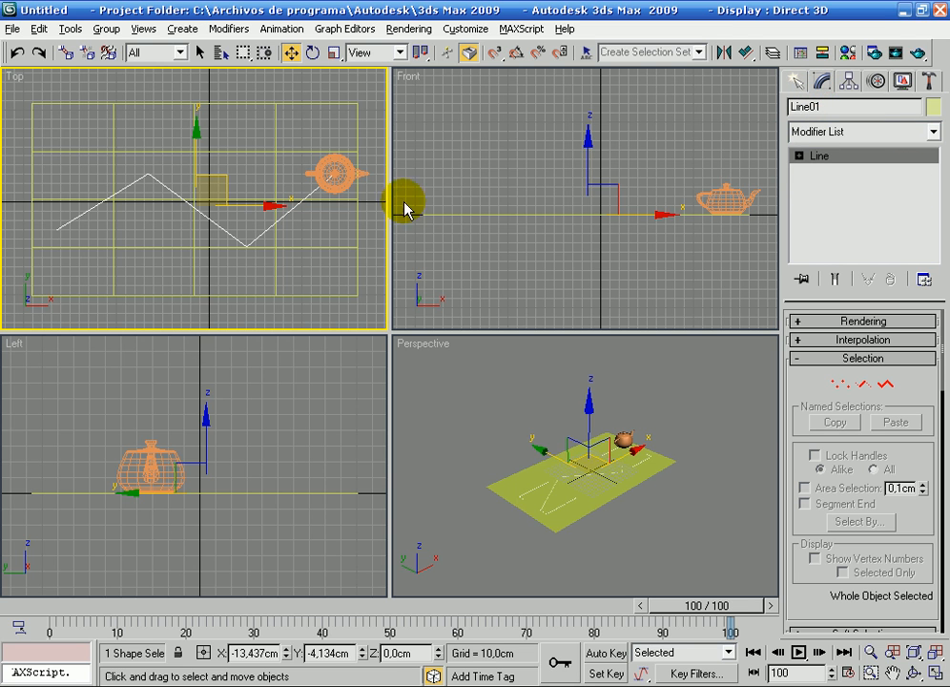
{"action": "left_click", "coordinate": [801, 157]}
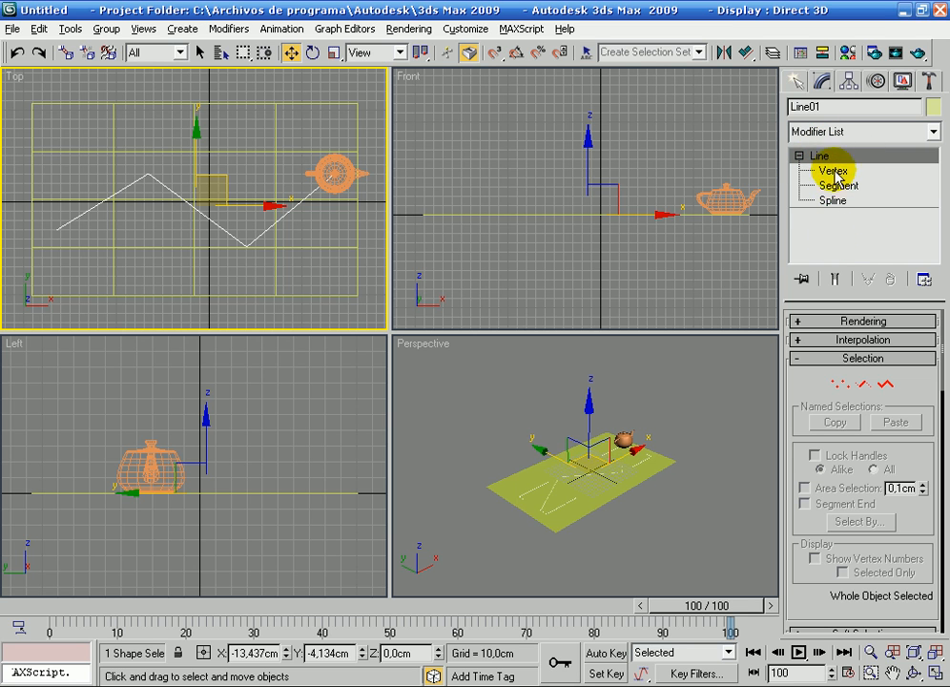
{"action": "left_click", "coordinate": [833, 172]}
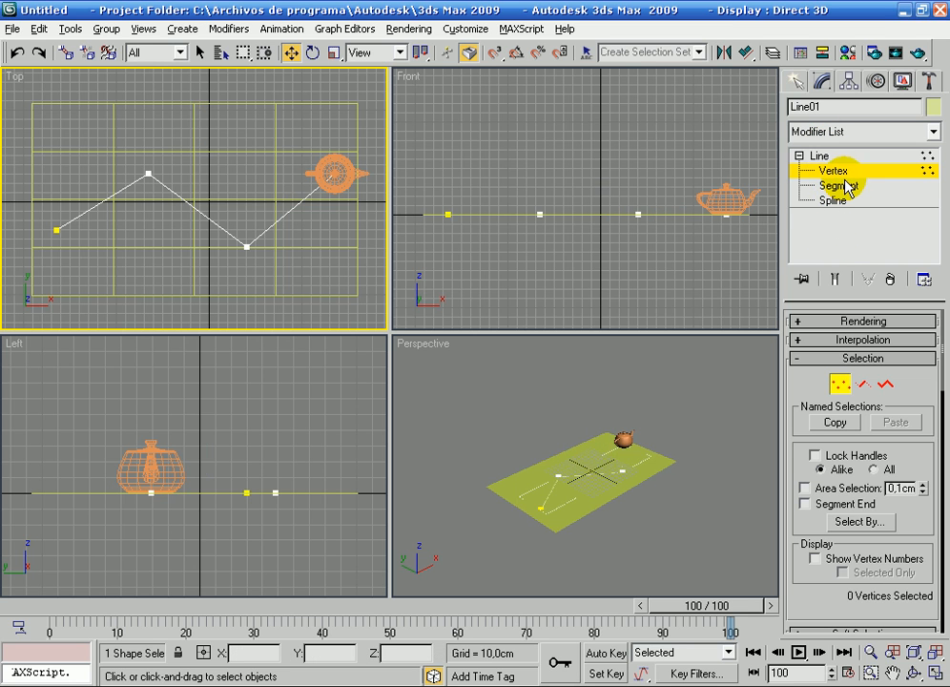
{"action": "left_click_drag", "start_coordinate": [239, 212], "coordinate": [19, 140]}
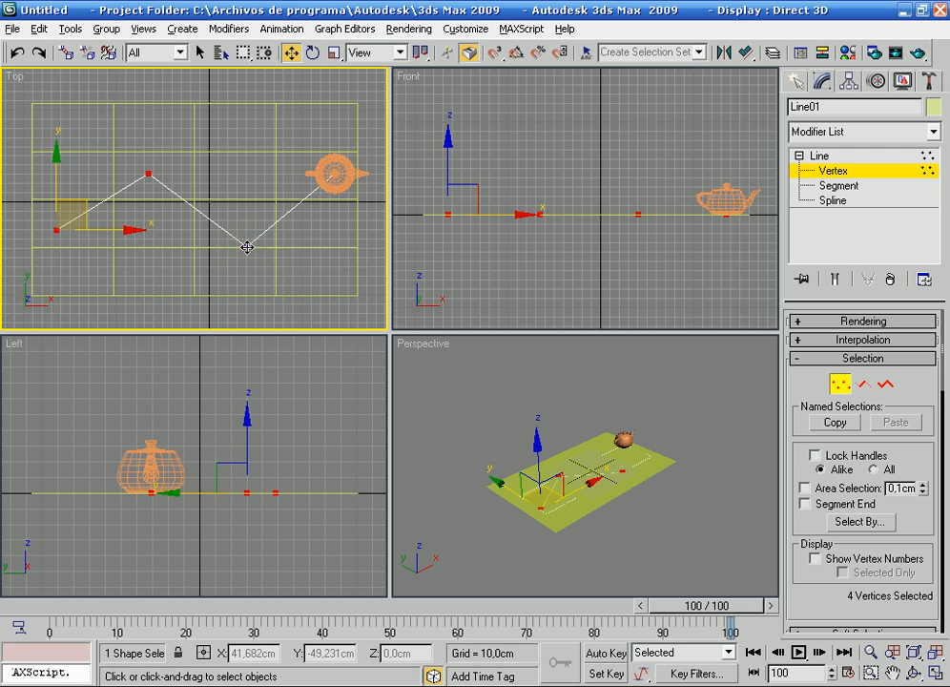
{"action": "right_click", "coordinate": [246, 247]}
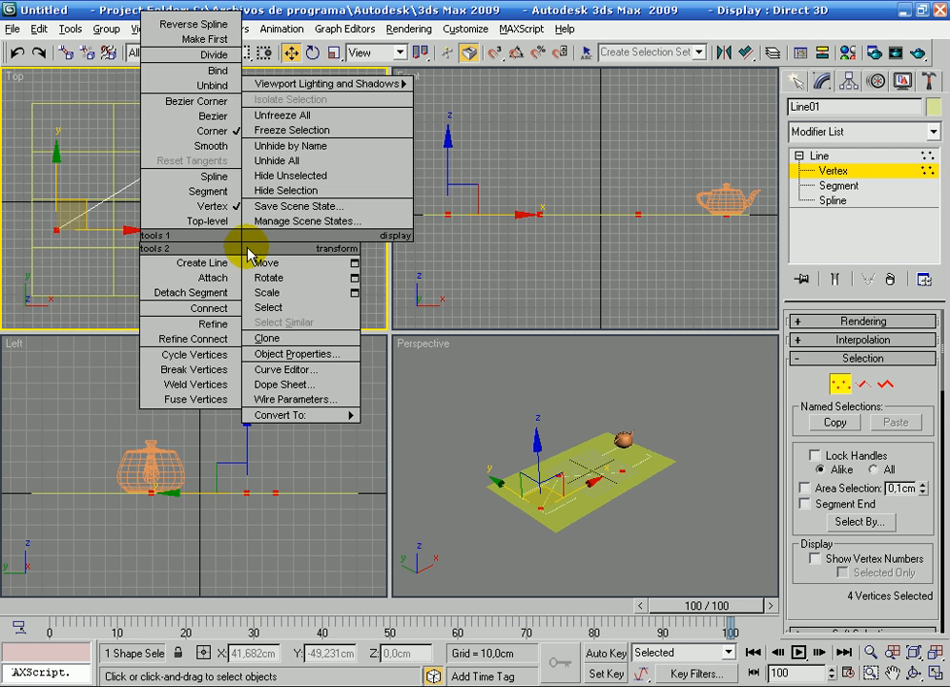
{"action": "left_click", "coordinate": [213, 117]}
{"action": "left_click", "coordinate": [156, 216]}
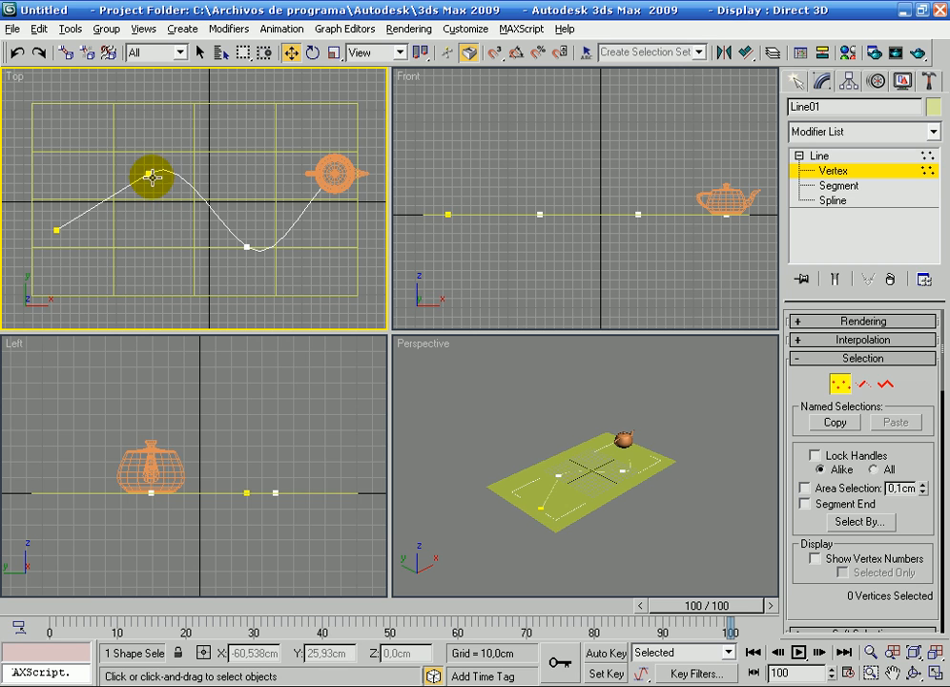
- At frame 14, reshape the path's second vertex in the Top view by leveling its Bezier handles and moving it to about X -59.4, Y 55.9 cm
{"action": "left_click_drag", "start_coordinate": [673, 608], "coordinate": [134, 622]}
{"action": "left_click", "coordinate": [147, 174]}
{"action": "key", "text": "w"}
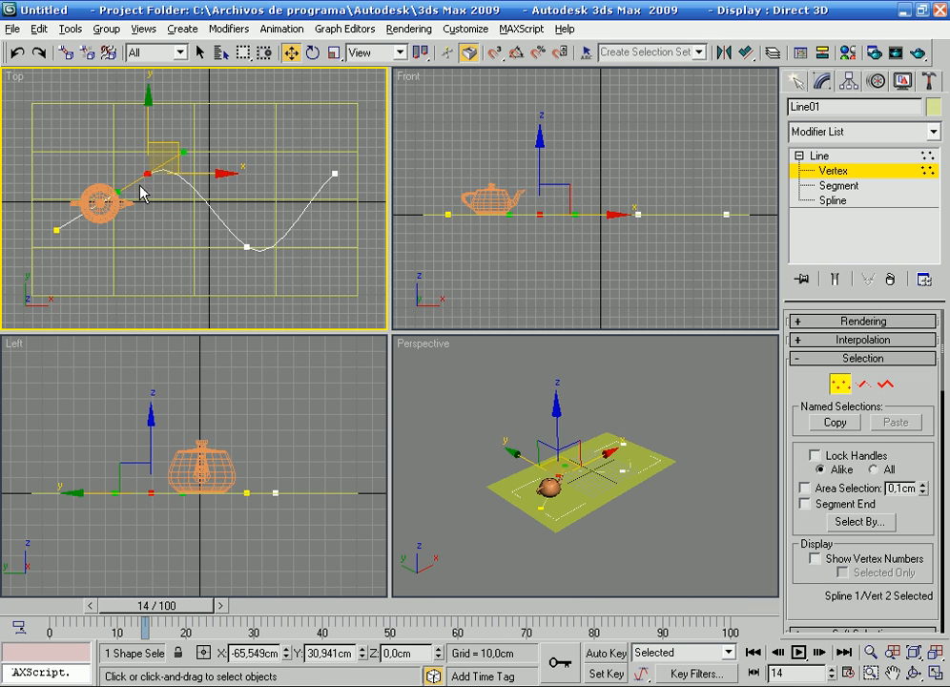
{"action": "left_click_drag", "start_coordinate": [117, 190], "coordinate": [82, 170]}
{"action": "left_click_drag", "start_coordinate": [149, 177], "coordinate": [154, 151]}
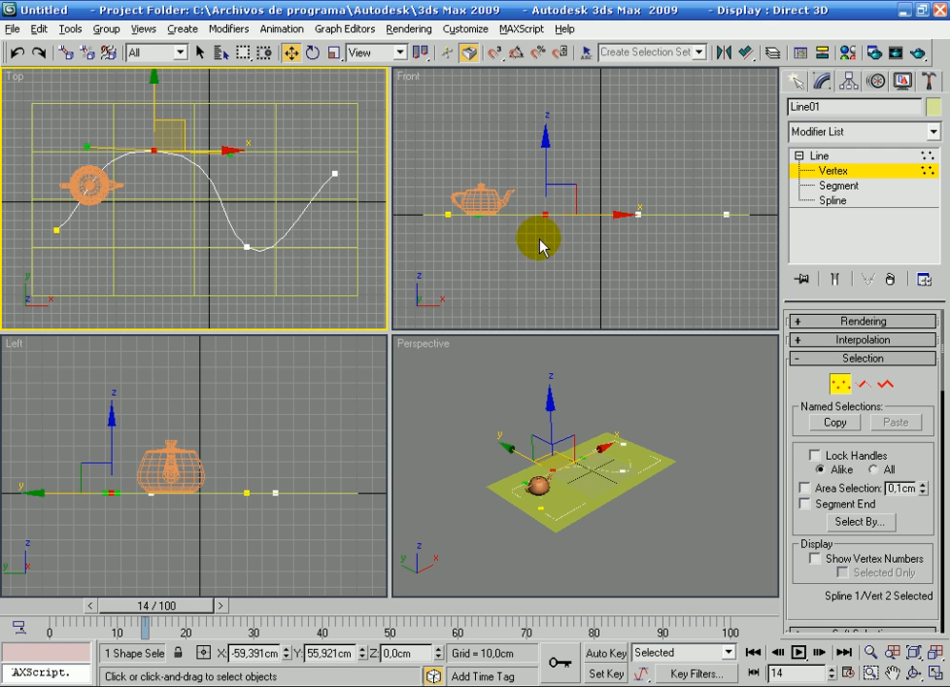
- Raise the path's second and third vertices above the ground plane in the Front view, the third higher than the second, and deselect them
{"action": "right_click", "coordinate": [527, 275]}
{"action": "middle_click_drag", "start_coordinate": [529, 277], "coordinate": [574, 297]}
{"action": "left_click_drag", "start_coordinate": [577, 175], "coordinate": [582, 131]}
{"action": "left_click", "coordinate": [678, 234]}
{"action": "left_click_drag", "start_coordinate": [678, 234], "coordinate": [677, 233]}
{"action": "left_click_drag", "start_coordinate": [678, 188], "coordinate": [672, 113]}
{"action": "left_click", "coordinate": [458, 432]}
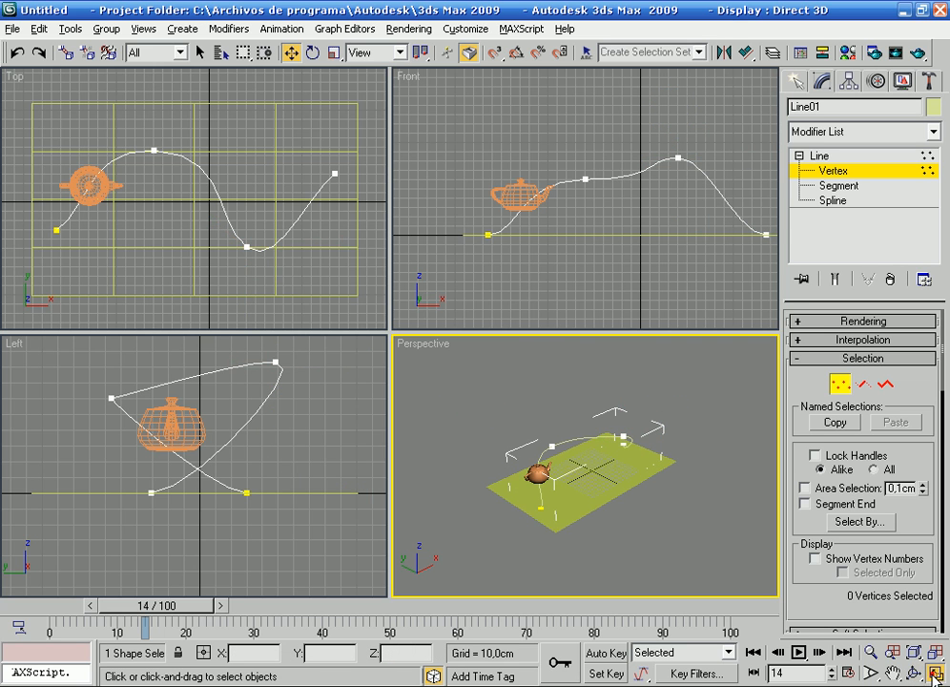
- Examine the raised path up close in an enlarged, orbited Perspective view while scrubbing the teapot's animation to frame 12
{"action": "left_click", "coordinate": [935, 673]}
{"action": "left_click_drag", "start_coordinate": [151, 607], "coordinate": [177, 615]}
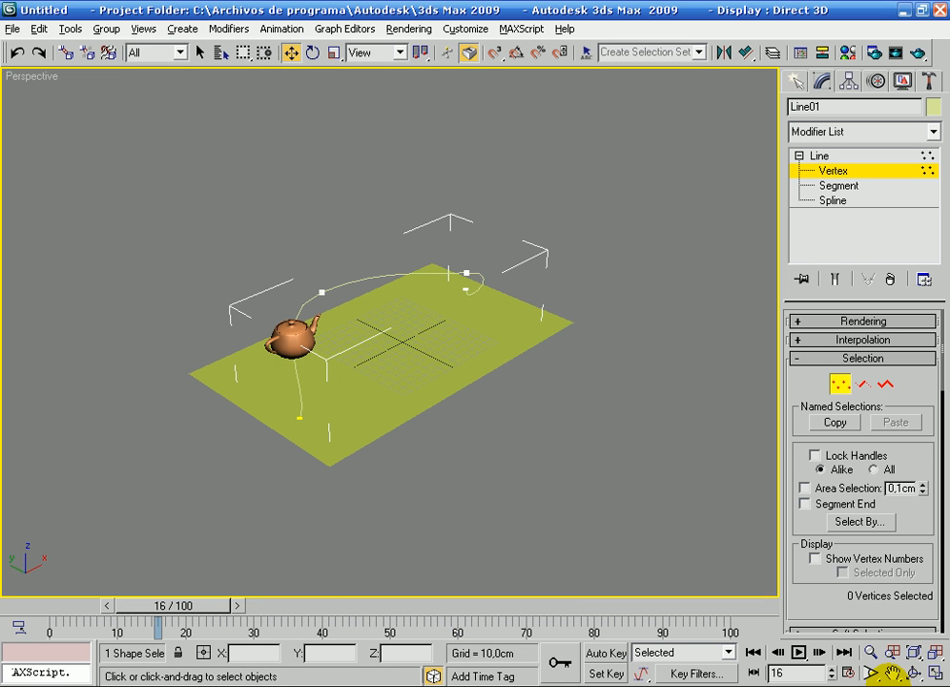
{"action": "left_click", "coordinate": [914, 672]}
{"action": "left_click_drag", "start_coordinate": [301, 364], "coordinate": [368, 407]}
{"action": "scroll", "coordinate": [369, 401], "scroll_direction": "up", "scroll_amount": 5}
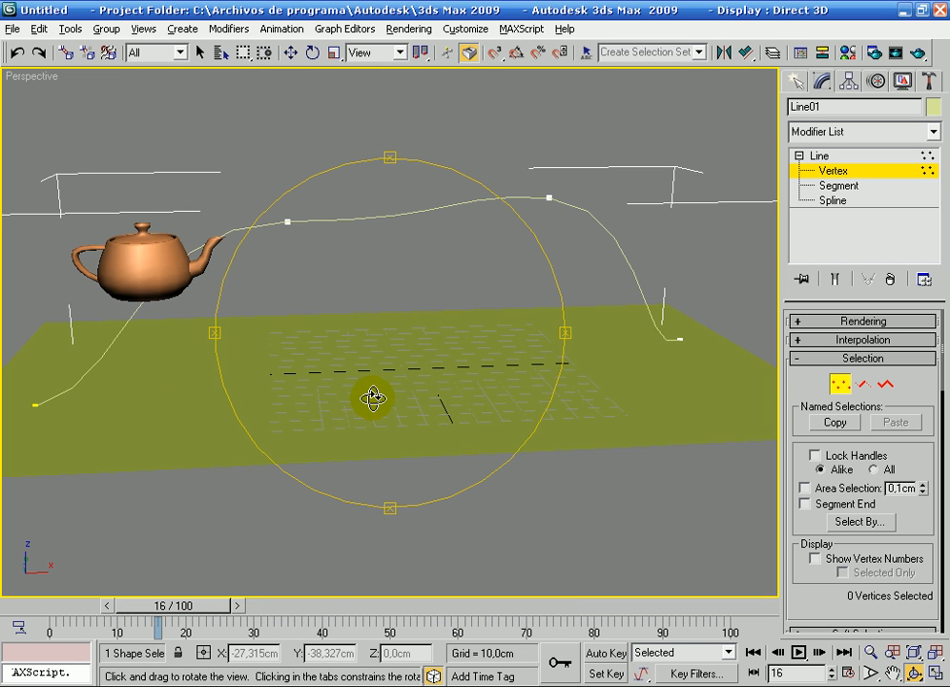
{"action": "right_click", "coordinate": [371, 398]}
{"action": "left_click_drag", "start_coordinate": [135, 611], "coordinate": [151, 674]}
{"action": "key", "text": "w"}
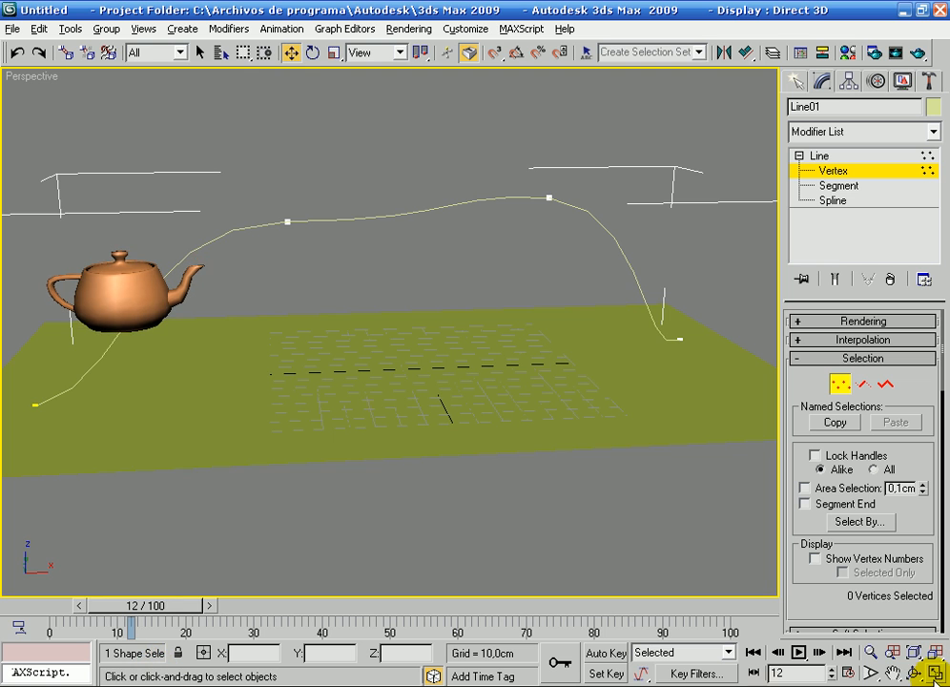
- Restore the four-viewport layout and scrub between frames 16 and 10 to check the teapot's orientation against the curve
{"action": "left_click", "coordinate": [934, 673]}
{"action": "middle_click_drag", "start_coordinate": [164, 254], "coordinate": [195, 265]}
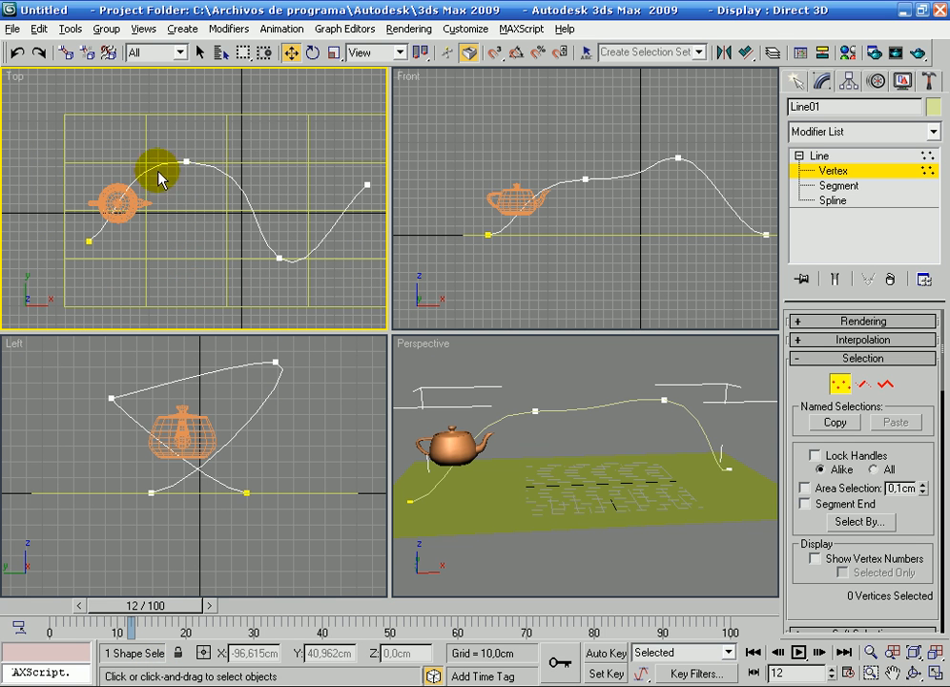
{"action": "mouse_move", "coordinate": [149, 606]}
{"action": "left_mouse_down"}
{"action": "mouse_move", "coordinate": [572, 607]}
{"action": "mouse_move", "coordinate": [205, 606]}
{"action": "left_mouse_up"}
{"action": "left_click", "coordinate": [90, 274]}
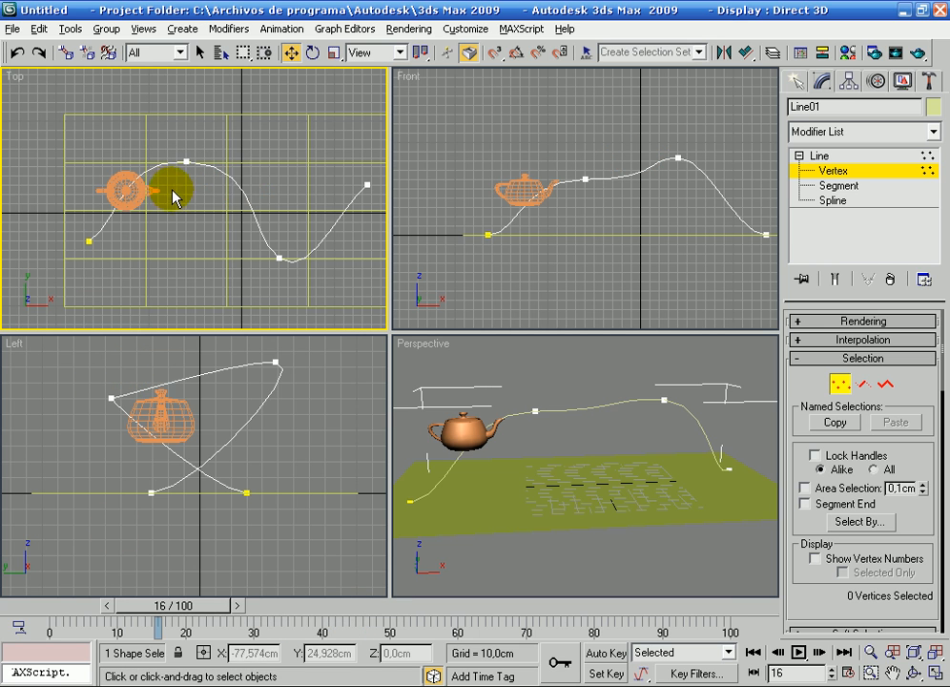
{"action": "left_click_drag", "start_coordinate": [191, 618], "coordinate": [143, 668]}
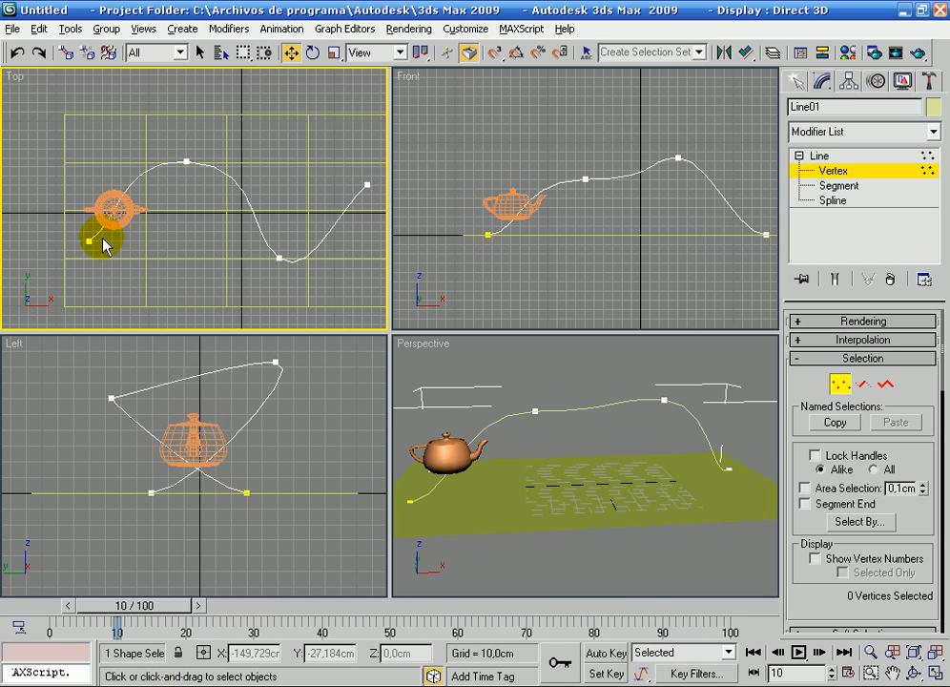
- Leave vertex editing, select the teapot, and enable Follow in its Path Constraint parameters
{"action": "left_click", "coordinate": [799, 81]}
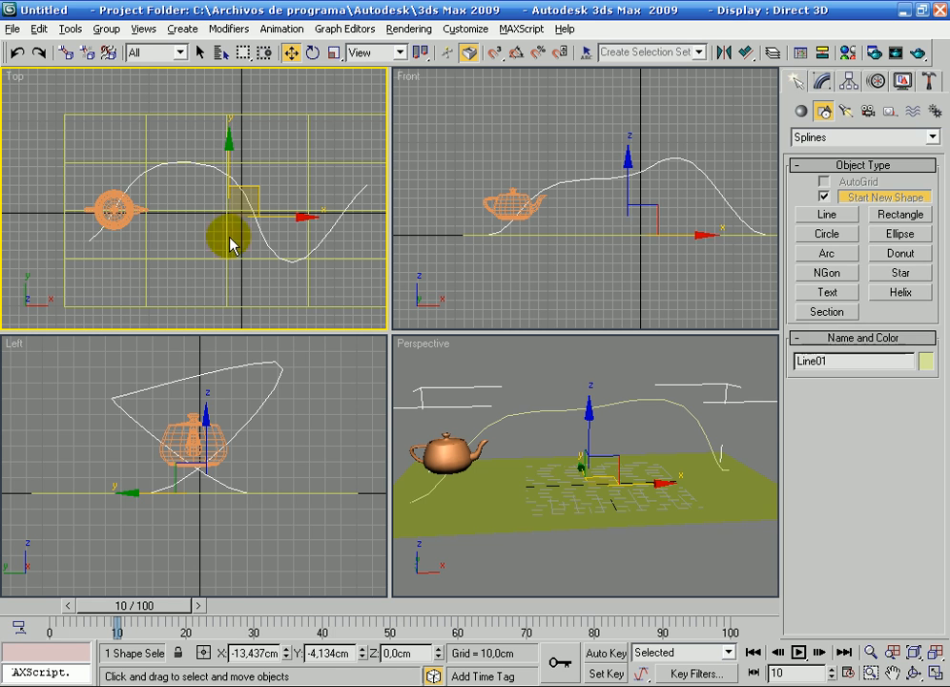
{"action": "left_click", "coordinate": [115, 222]}
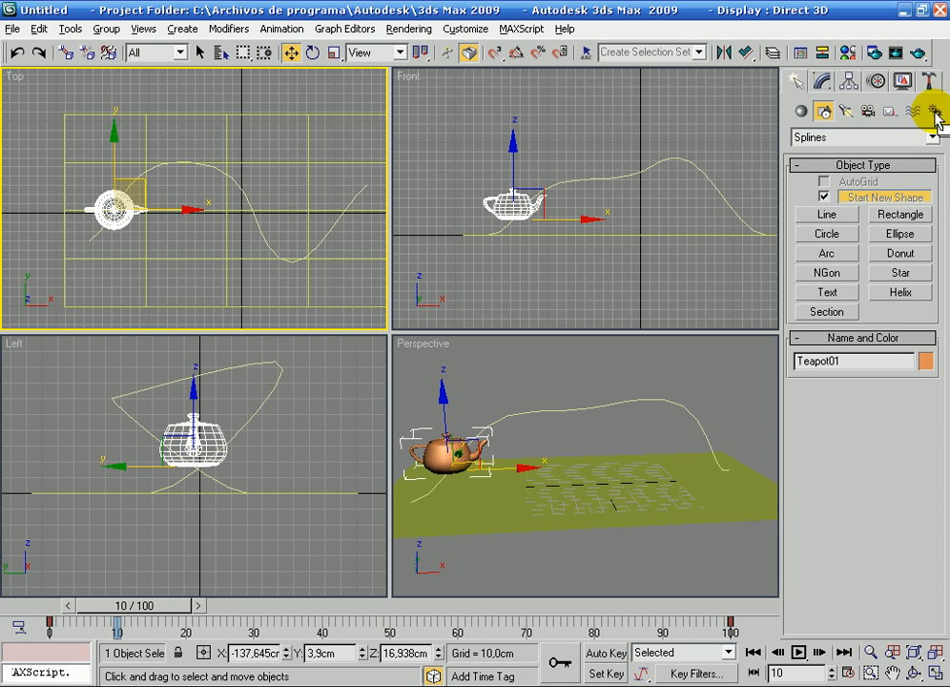
{"action": "left_click", "coordinate": [878, 82]}
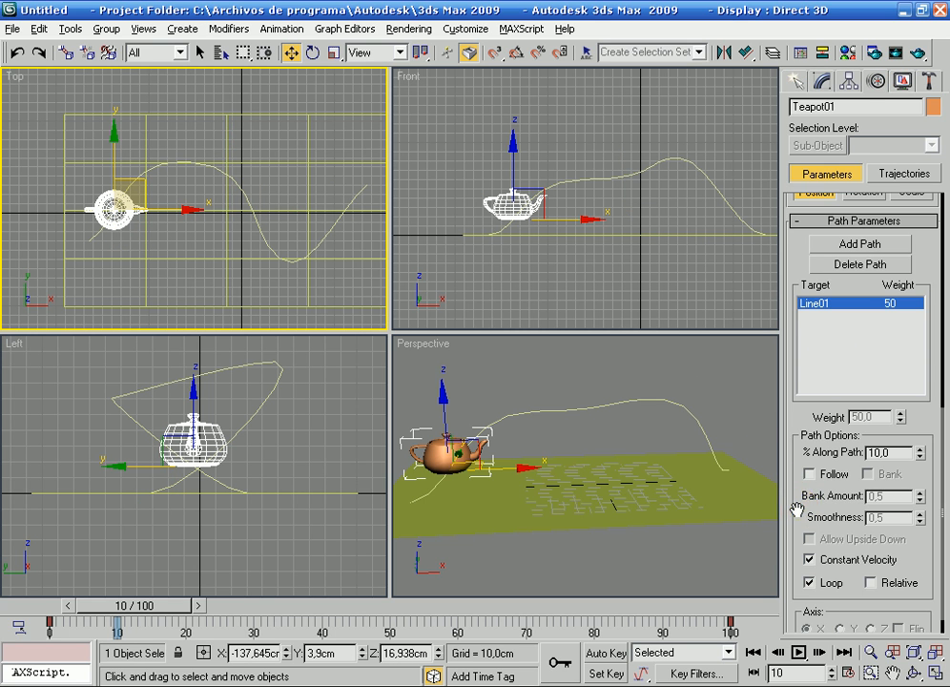
{"action": "left_click_drag", "start_coordinate": [795, 507], "coordinate": [812, 454]}
{"action": "left_click", "coordinate": [810, 449]}
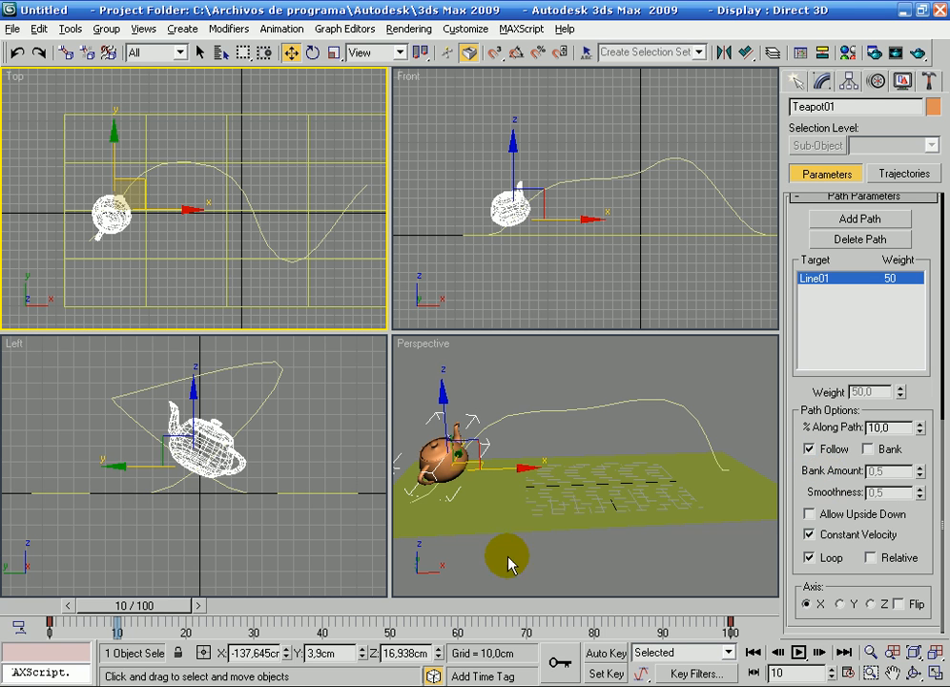
- Scrub the animation forward to frame 66 and examine from several angles how the teapot turns along the path
{"action": "left_click_drag", "start_coordinate": [151, 603], "coordinate": [203, 654]}
{"action": "key", "text": "w"}
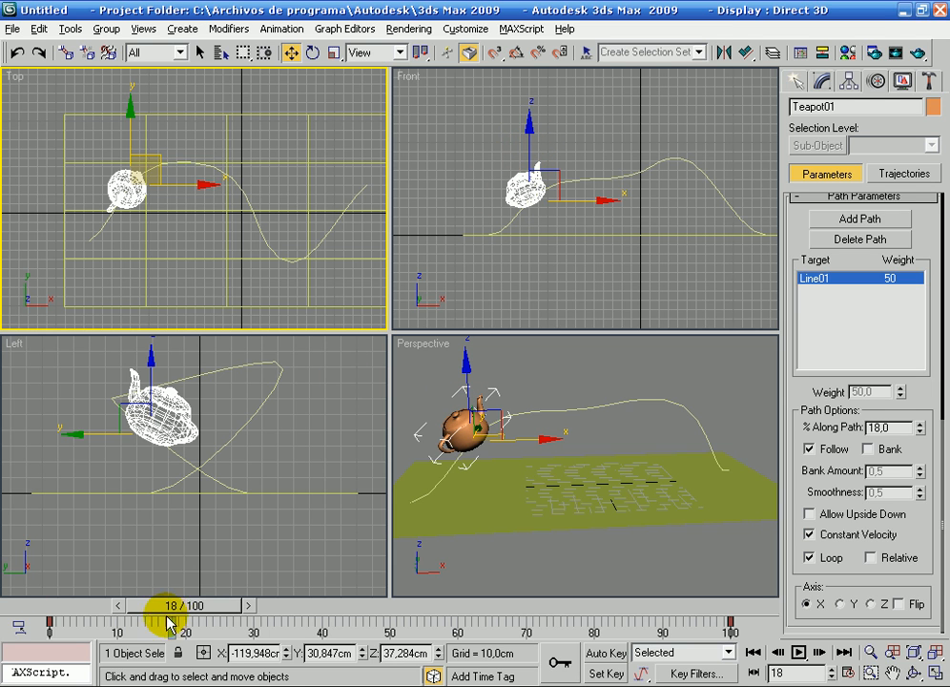
{"action": "left_click_drag", "start_coordinate": [177, 620], "coordinate": [290, 622]}
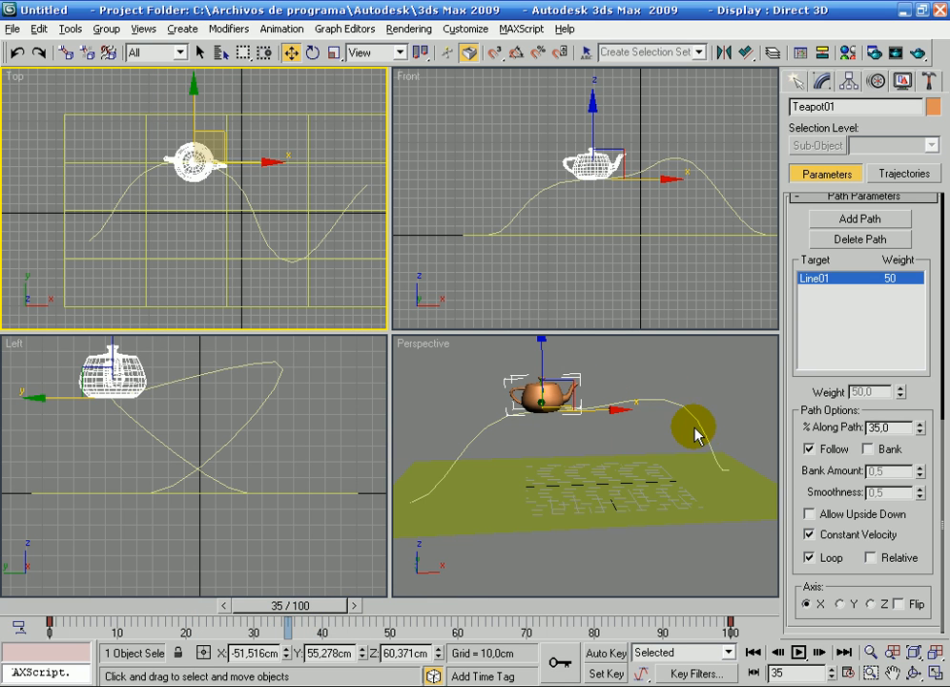
{"action": "left_click_drag", "start_coordinate": [316, 613], "coordinate": [456, 637]}
{"action": "key", "text": "w"}
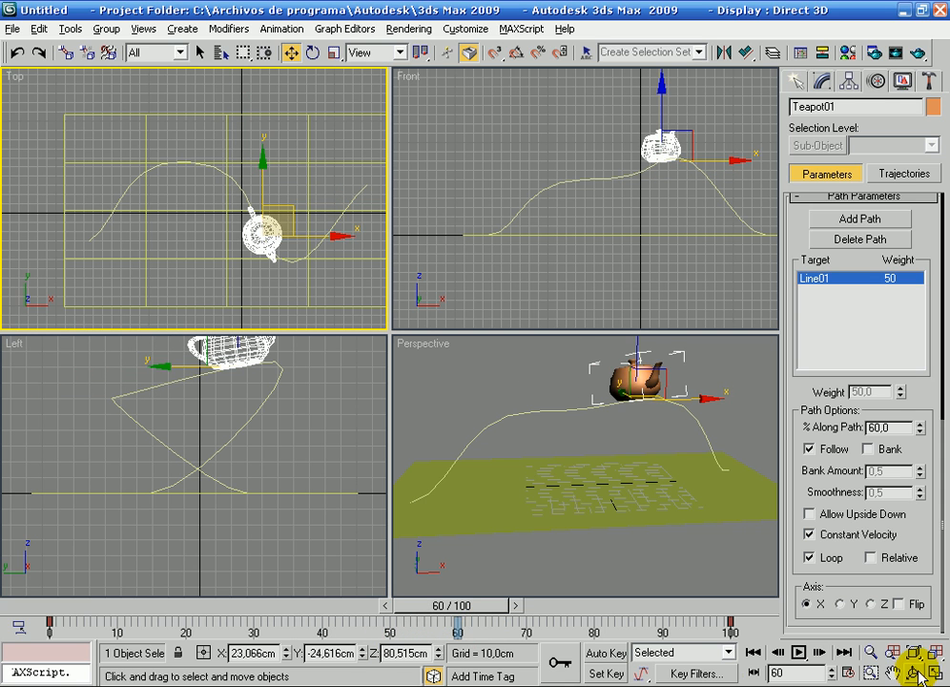
{"action": "left_click", "coordinate": [913, 673]}
{"action": "left_click_drag", "start_coordinate": [479, 340], "coordinate": [493, 487]}
{"action": "left_click_drag", "start_coordinate": [465, 606], "coordinate": [497, 615]}
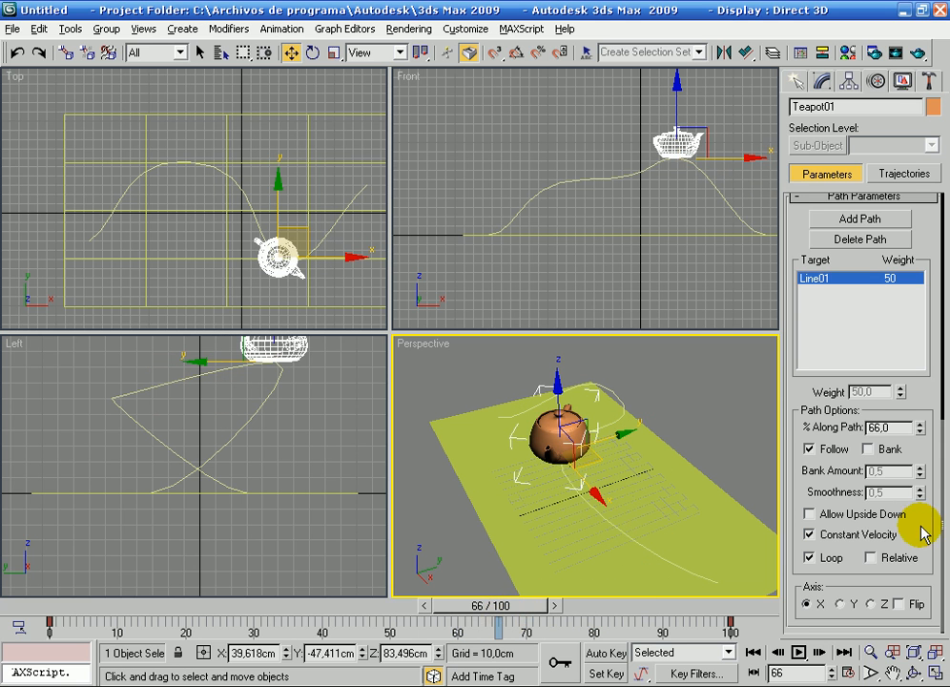
- Enable Bank on the teapot's Path Constraint with a Bank Amount of 0,22 and preview the tilt by scrubbing to frame 49
{"action": "left_click", "coordinate": [869, 449]}
{"action": "mouse_move", "coordinate": [516, 620]}
{"action": "left_mouse_down"}
{"action": "mouse_move", "coordinate": [643, 616]}
{"action": "mouse_move", "coordinate": [157, 617]}
{"action": "mouse_move", "coordinate": [615, 618]}
{"action": "mouse_move", "coordinate": [459, 626]}
{"action": "mouse_move", "coordinate": [529, 607]}
{"action": "mouse_move", "coordinate": [485, 611]}
{"action": "mouse_move", "coordinate": [505, 603]}
{"action": "left_mouse_up"}
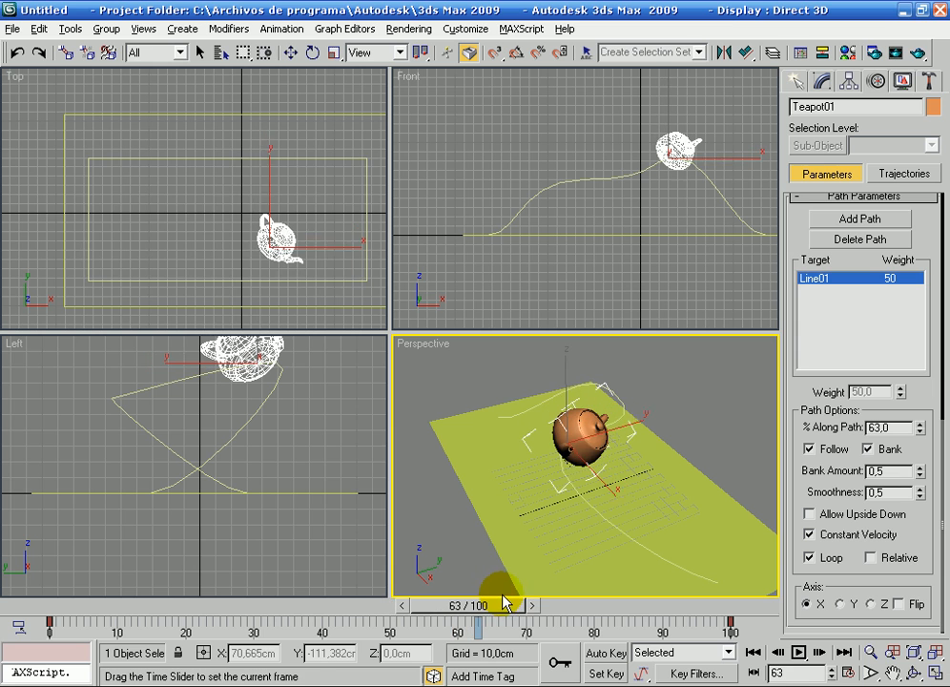
{"action": "key", "text": "w"}
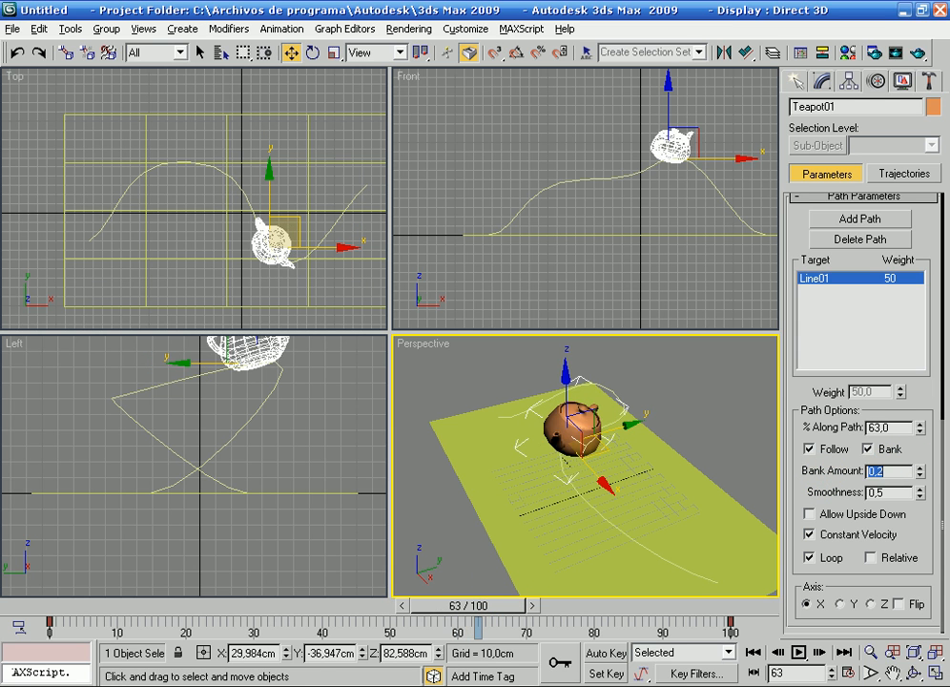
{"action": "mouse_move", "coordinate": [923, 465]}
{"action": "left_mouse_down"}
{"action": "mouse_move", "coordinate": [925, 417]}
{"action": "mouse_move", "coordinate": [923, 468]}
{"action": "left_mouse_up"}
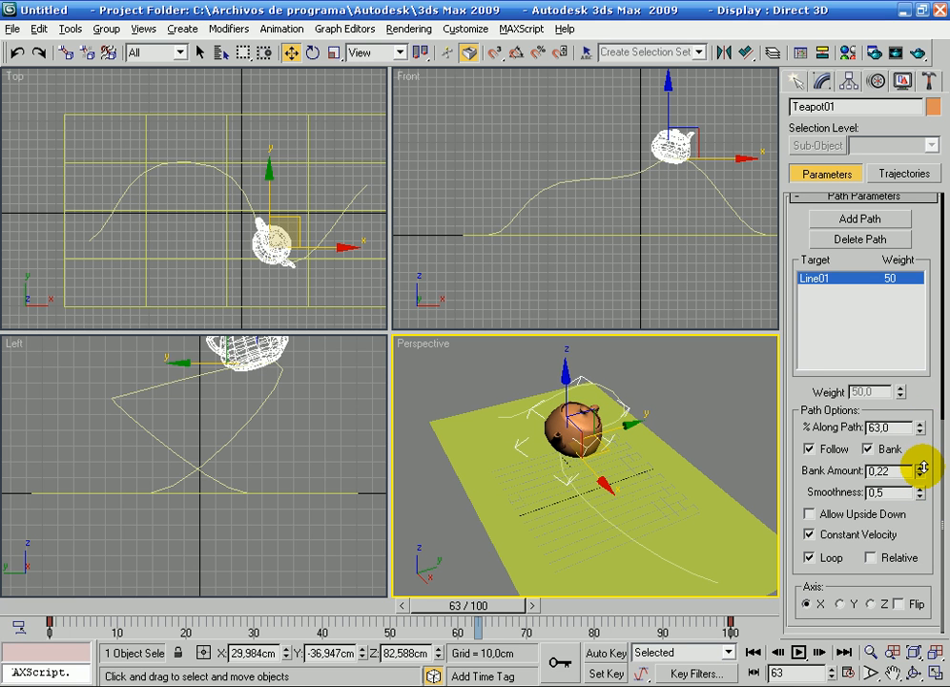
{"action": "left_click_drag", "start_coordinate": [531, 611], "coordinate": [416, 637]}
{"action": "key", "text": "w"}
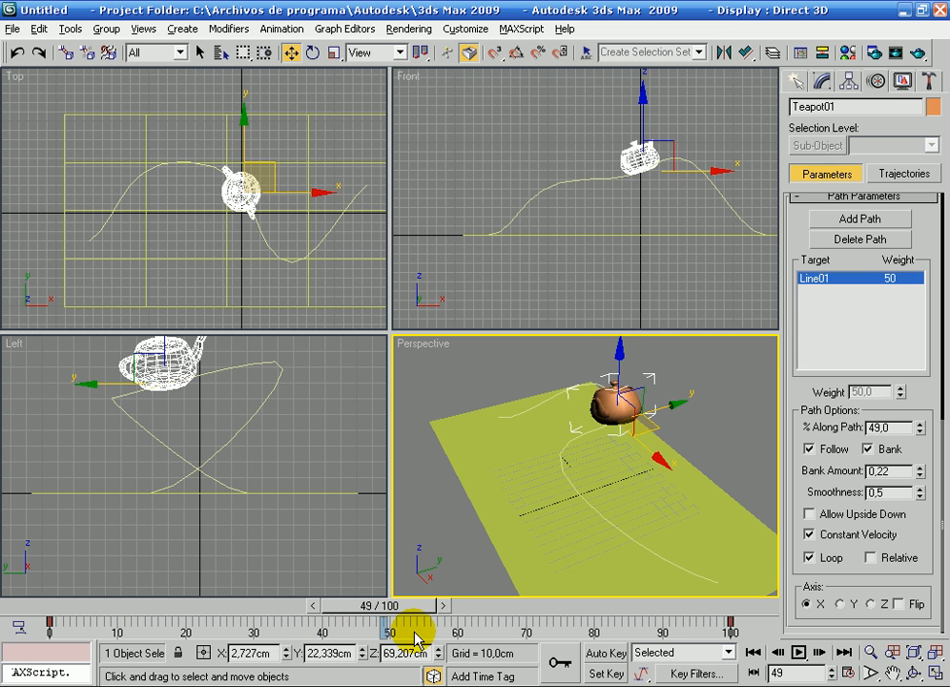
- Try the Allow Upside Down option on the teapot's Path Constraint, previewing it back to frame 35 in an enlarged Perspective view
{"action": "left_click", "coordinate": [810, 515]}
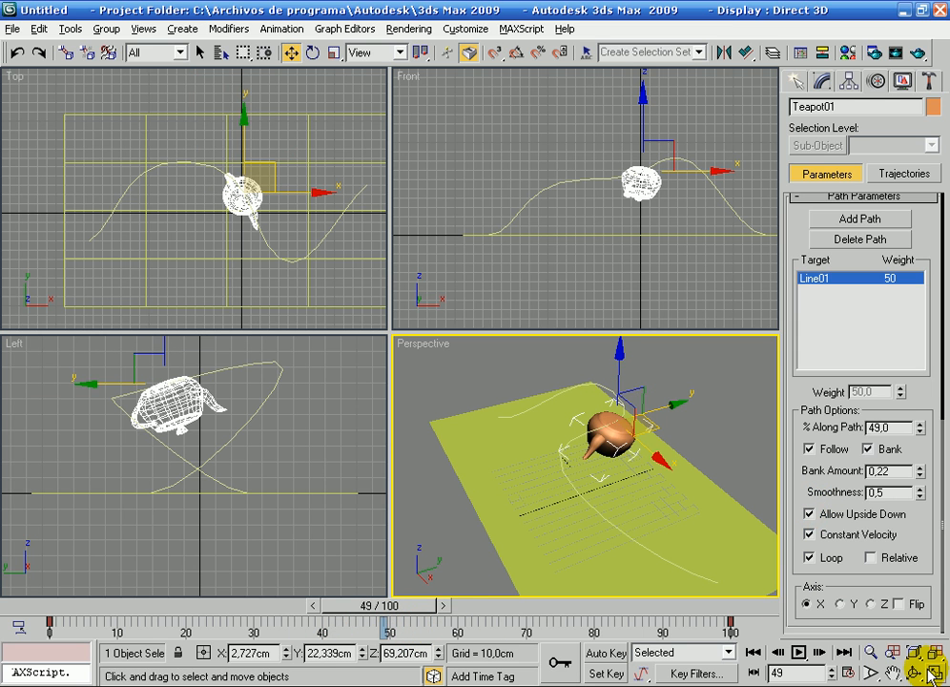
{"action": "left_click", "coordinate": [935, 674]}
{"action": "left_click_drag", "start_coordinate": [368, 607], "coordinate": [348, 627]}
{"action": "key", "text": "w"}
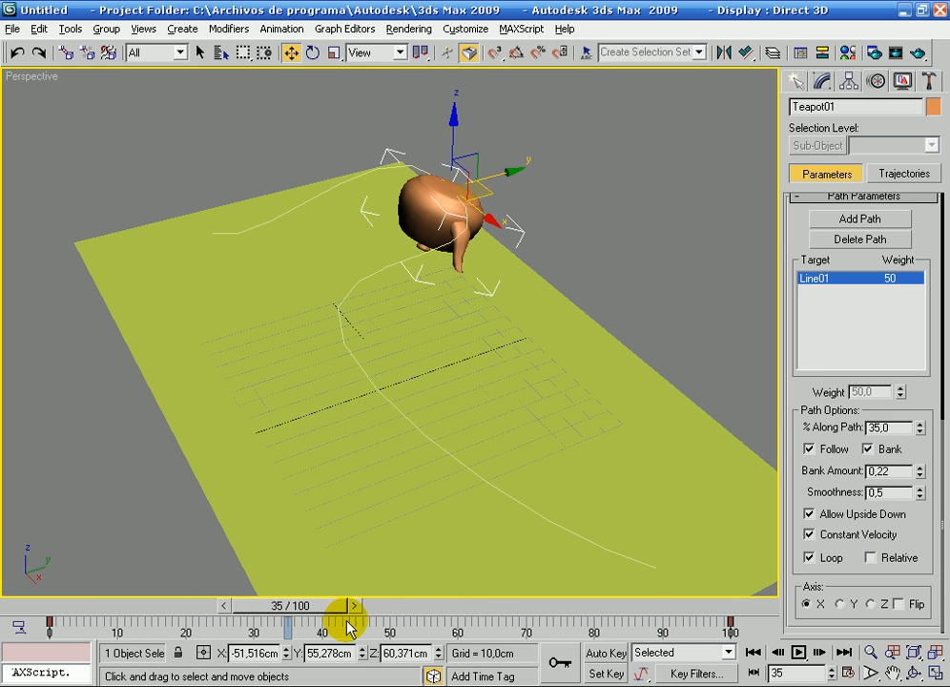
{"action": "left_click", "coordinate": [821, 516]}
- View the path from the side in Perspective and scrub to frame 43 to check the banked teapot's orientation
{"action": "mouse_move", "coordinate": [413, 491]}
{"action": "middle_mouse_down"}
{"action": "mouse_move", "coordinate": [401, 562]}
{"action": "mouse_move", "coordinate": [418, 507]}
{"action": "middle_mouse_up"}
{"action": "left_click", "coordinate": [913, 671]}
{"action": "left_click_drag", "start_coordinate": [381, 422], "coordinate": [426, 394]}
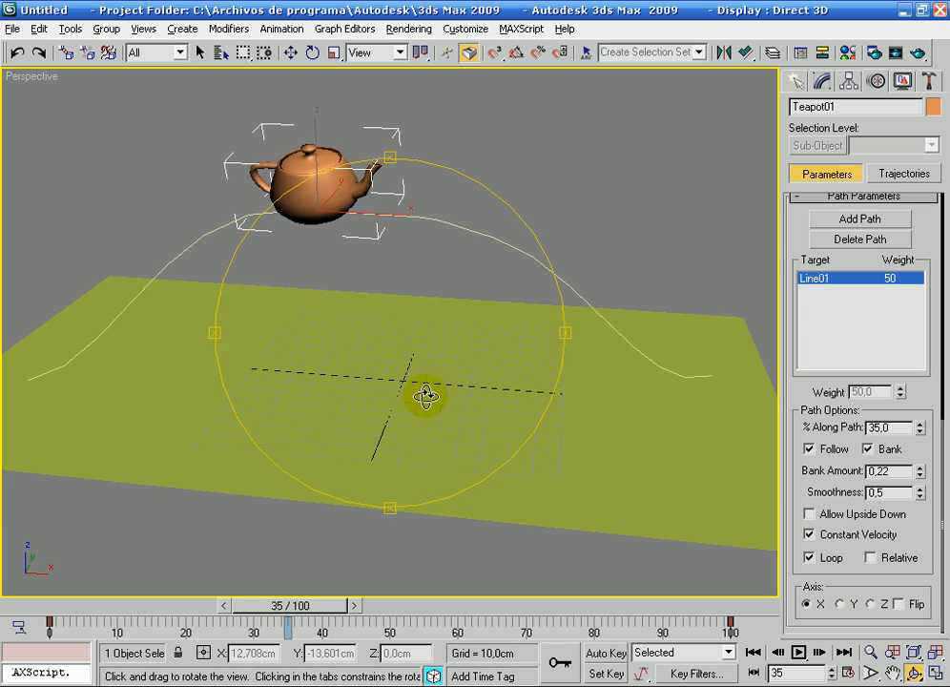
{"action": "right_click", "coordinate": [703, 540]}
{"action": "left_click_drag", "start_coordinate": [344, 625], "coordinate": [391, 626]}
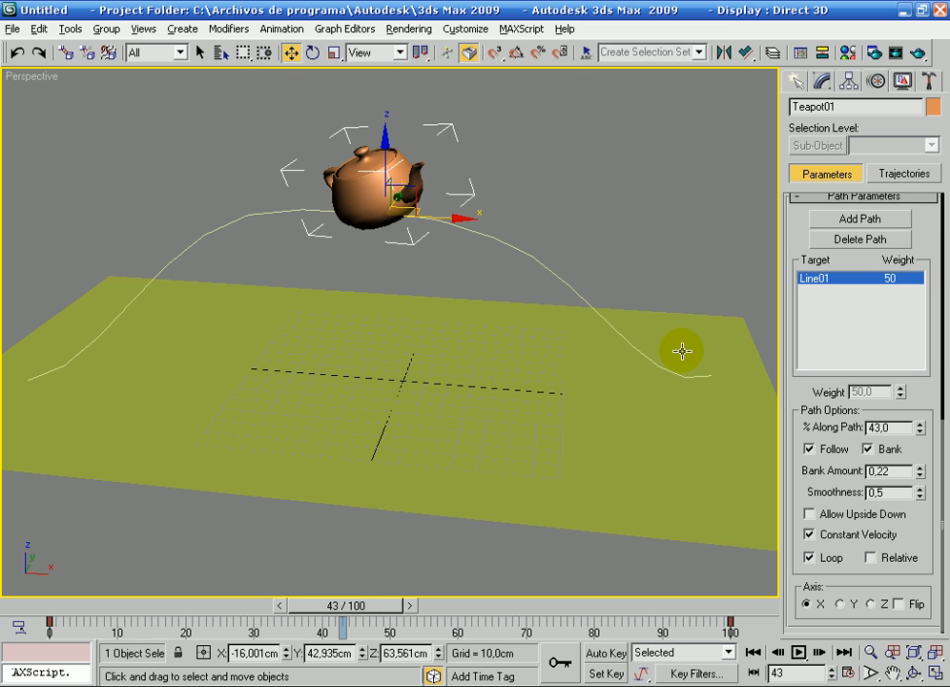
- Try Y and Z as the axis the teapot aligns to the path, scrubbing to frame 44
{"action": "left_click", "coordinate": [840, 604]}
{"action": "mouse_move", "coordinate": [357, 610]}
{"action": "left_mouse_down"}
{"action": "mouse_move", "coordinate": [591, 605]}
{"action": "mouse_move", "coordinate": [441, 605]}
{"action": "mouse_move", "coordinate": [363, 620]}
{"action": "left_mouse_up"}
{"action": "key", "text": "w"}
{"action": "left_click", "coordinate": [871, 604]}
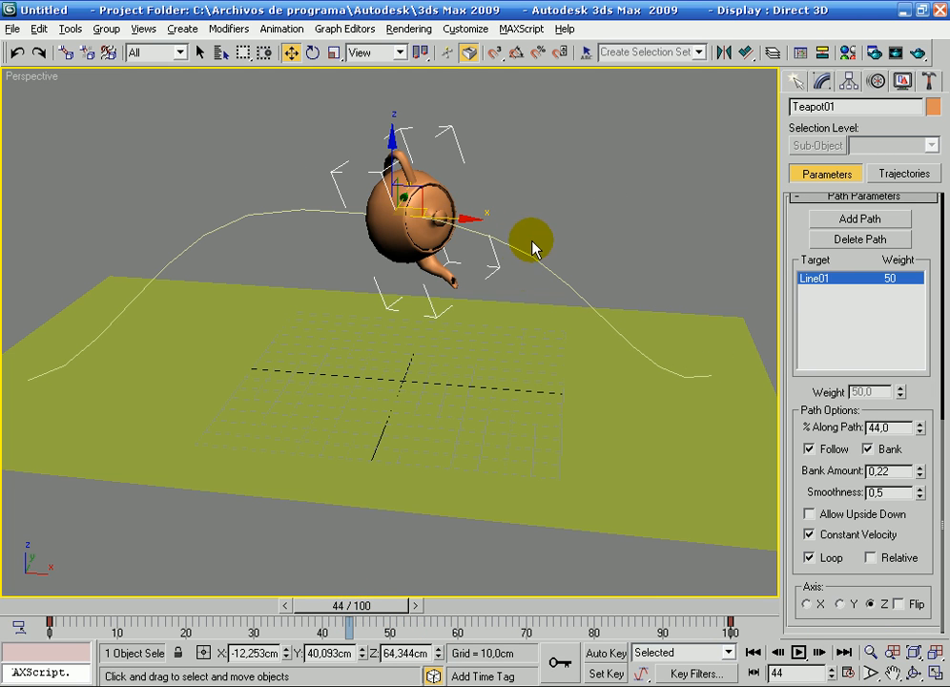
- Try Flip with the different path axes while scrubbing the teapot, and return to the unflipped X axis at frame 41
{"action": "left_click", "coordinate": [900, 605]}
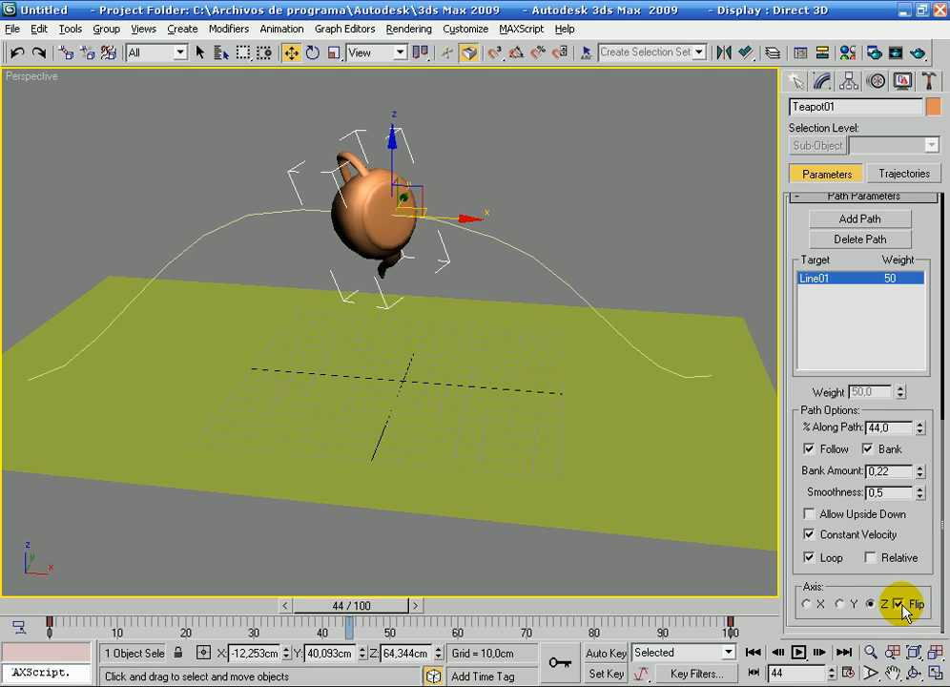
{"action": "left_click", "coordinate": [841, 604]}
{"action": "left_click", "coordinate": [810, 604]}
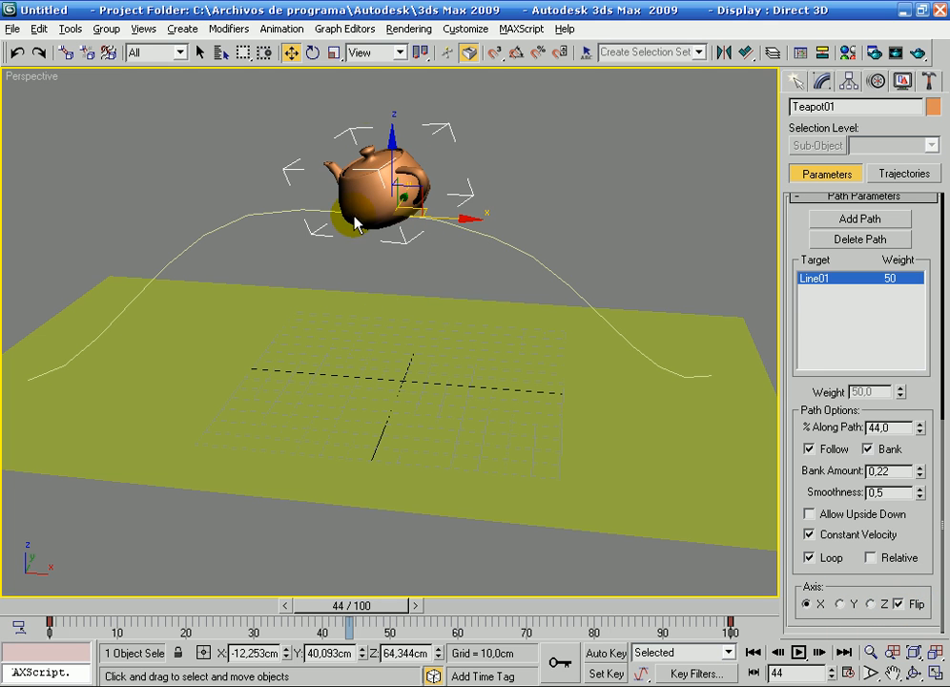
{"action": "left_click_drag", "start_coordinate": [371, 607], "coordinate": [227, 609]}
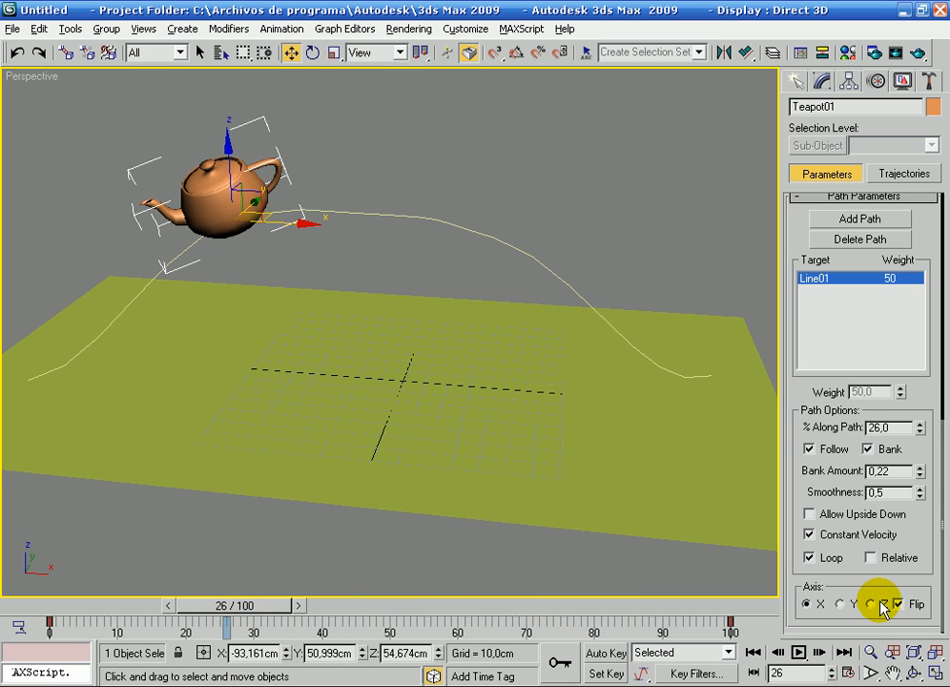
{"action": "left_click_drag", "start_coordinate": [265, 605], "coordinate": [360, 605]}
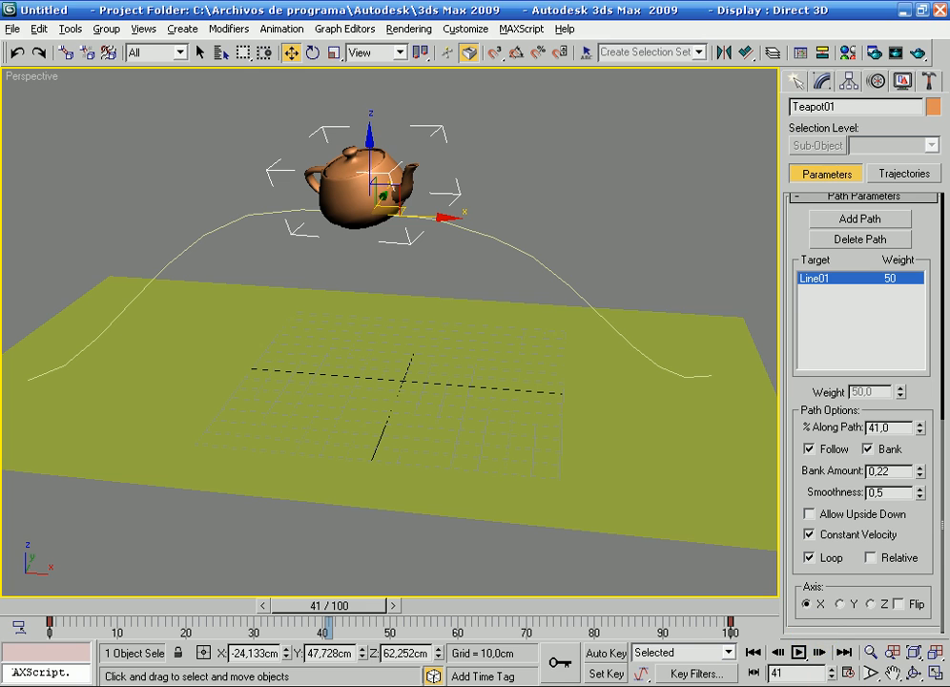